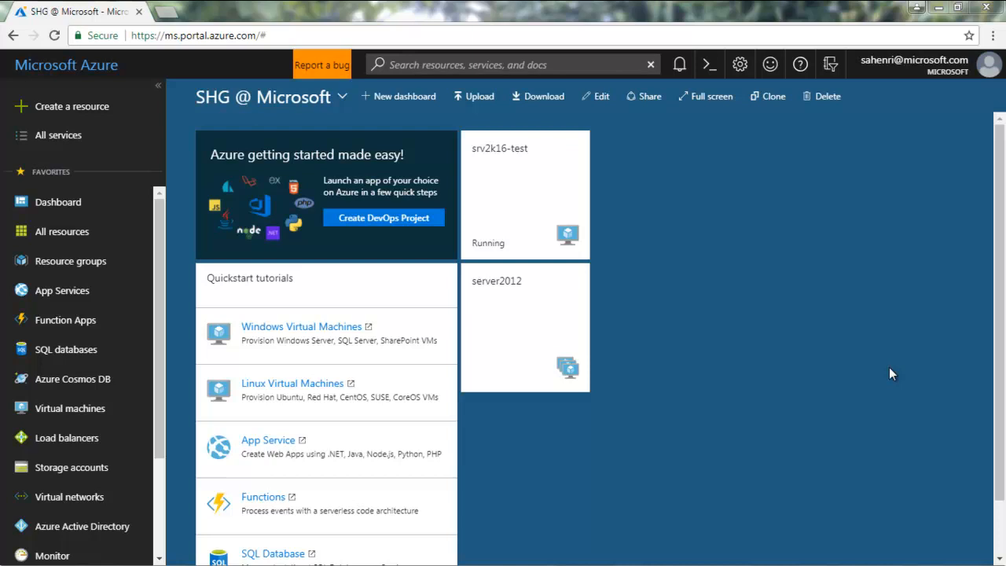
Examine the disks attached to the srv2k16-test virtual machine and return to the dashboard
left_click(505, 174)
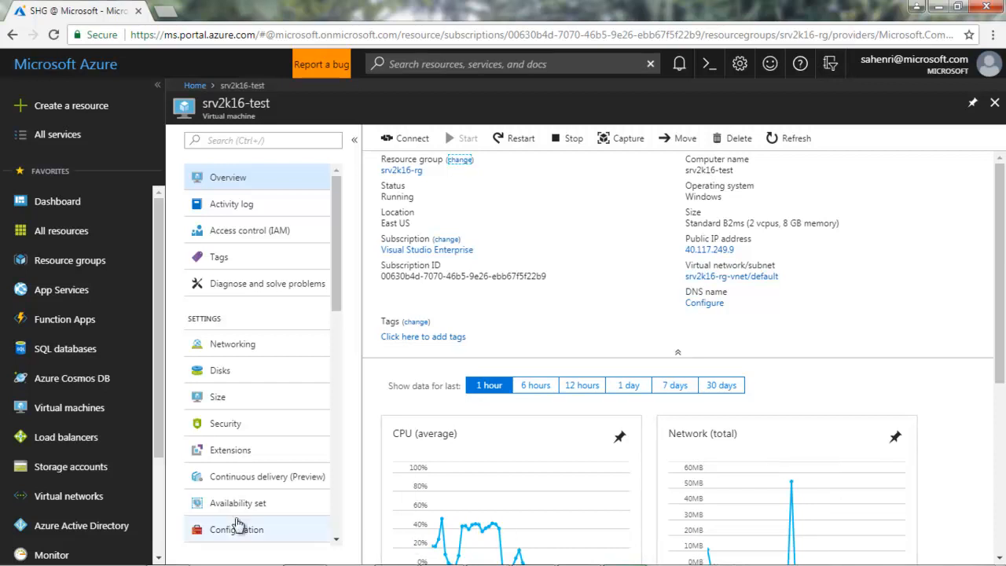
left_click(233, 375)
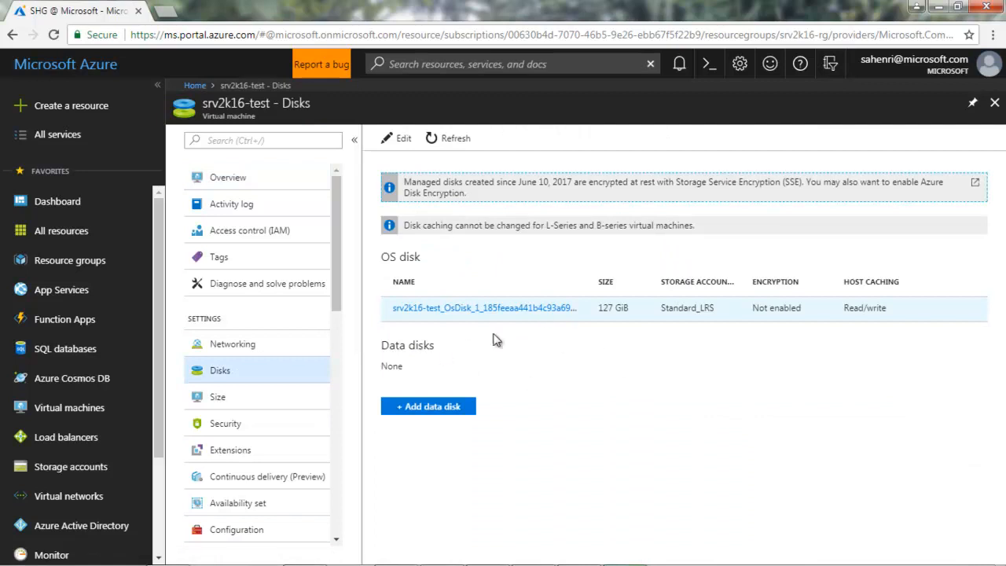
left_click(994, 103)
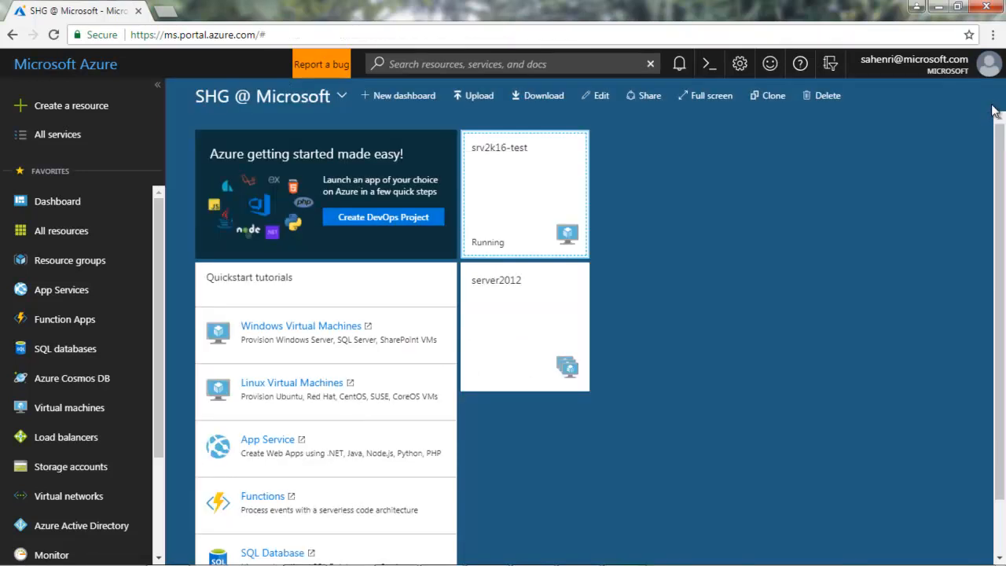
Download the RDP file for the srv2k16-test virtual machine using its public IP address and launch the remote connection
left_click(497, 191)
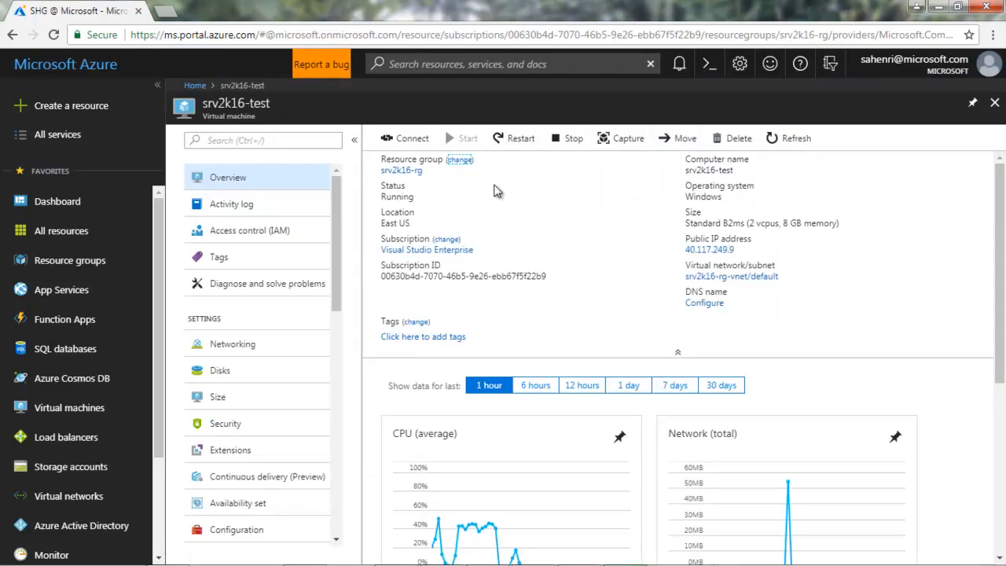
left_click(404, 145)
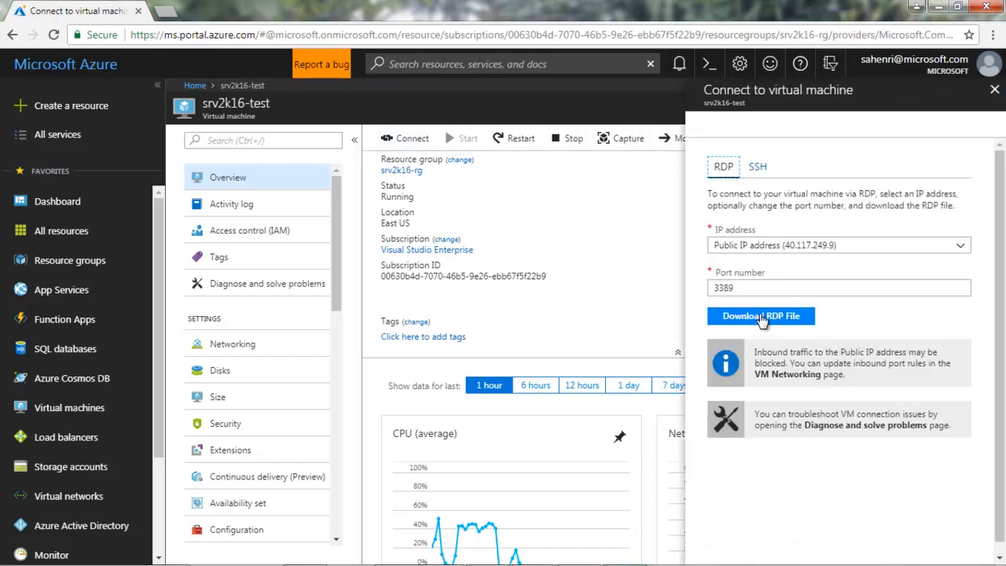
left_click(761, 315)
left_click(85, 550)
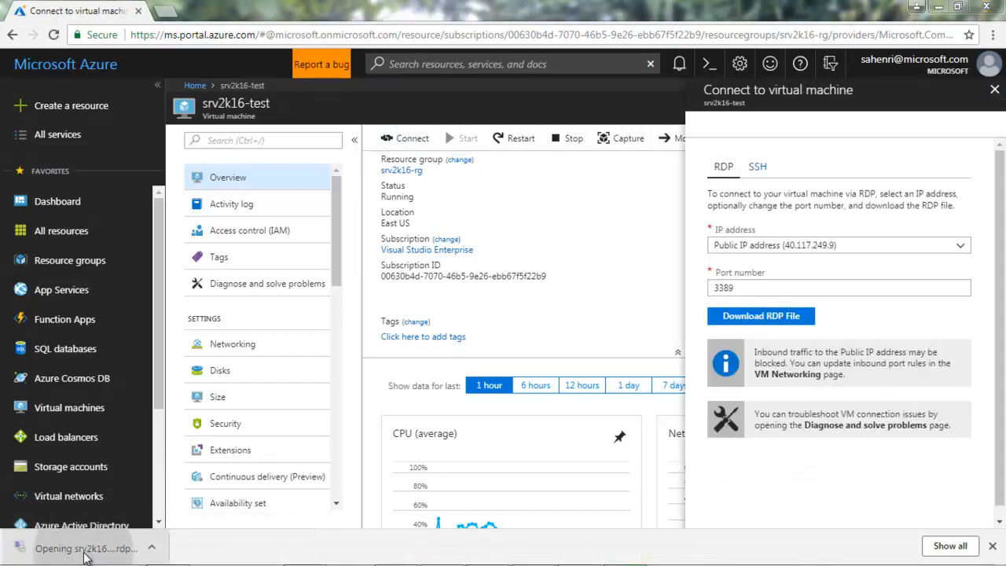
left_click(590, 367)
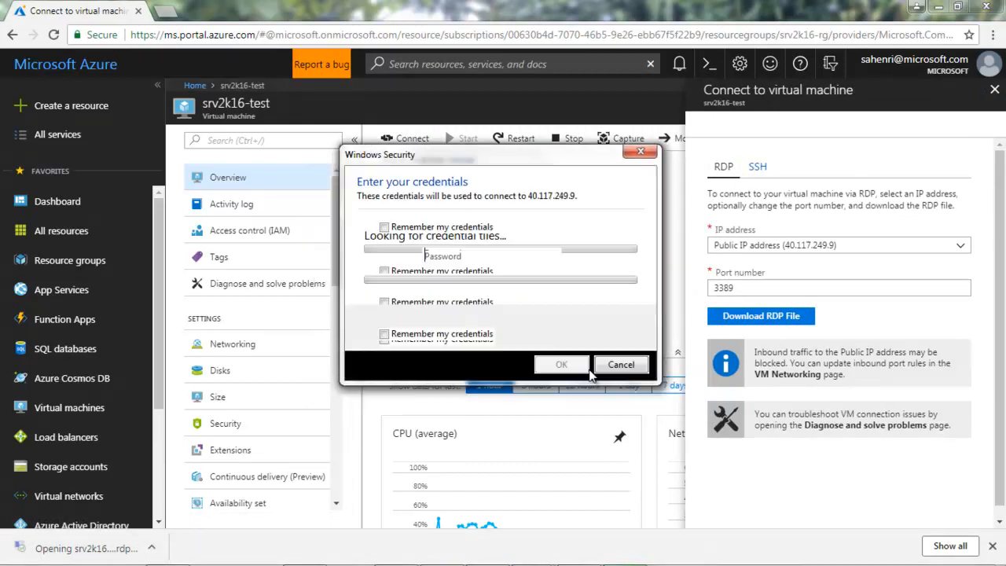
Sign in to the remote machine with the account password and accept connecting despite the certificate errors
type("********")
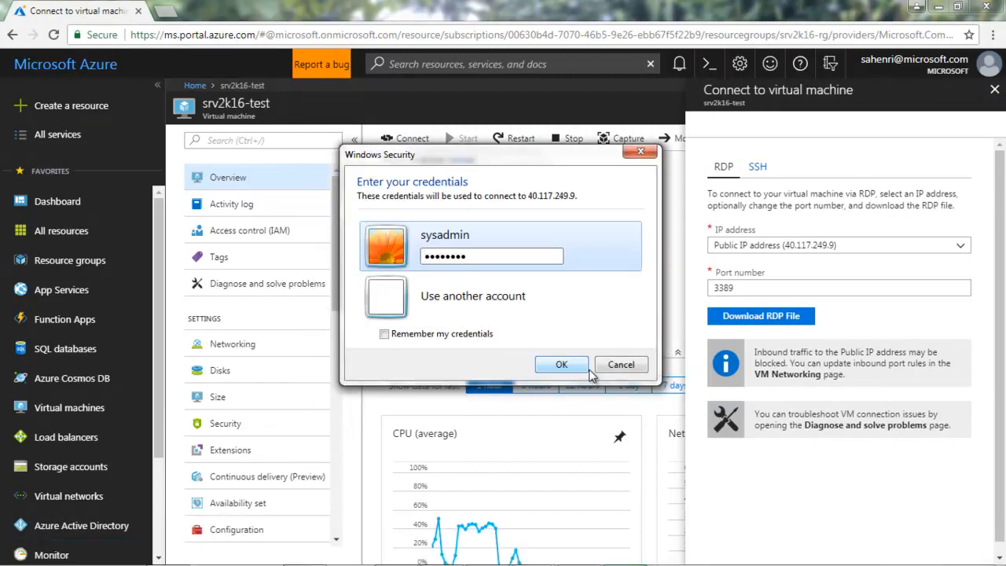
key("BackSpace")
key("BackSpace")
key("BackSpace")
key("BackSpace")
key("BackSpace")
key("BackSpace")
key("BackSpace")
key("BackSpace")
type("************")
left_click(564, 365)
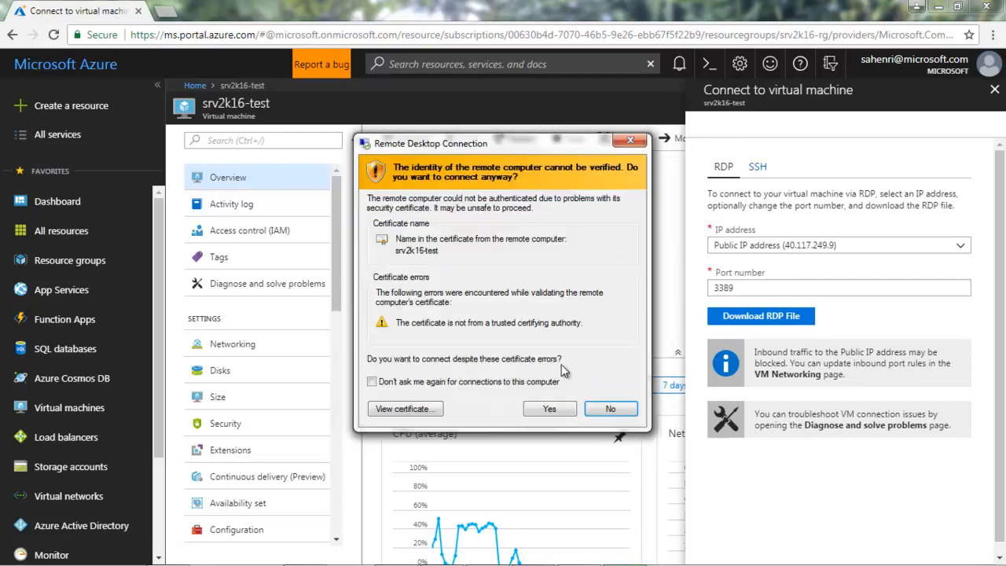
left_click(553, 405)
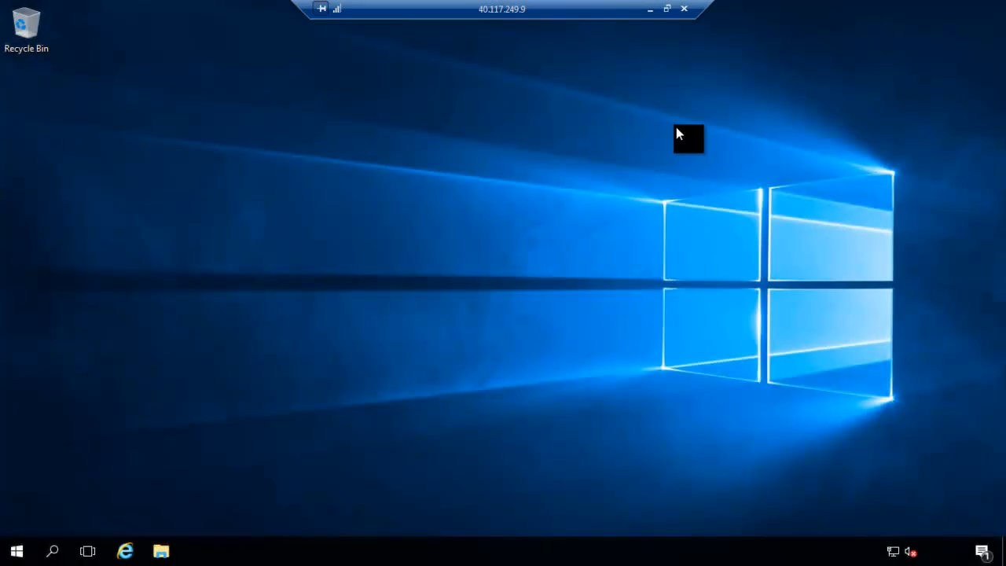
Close the portal's virtual machine connection pane and the ended older remote session, returning to the active srv2k16-test desktop
left_click(650, 9)
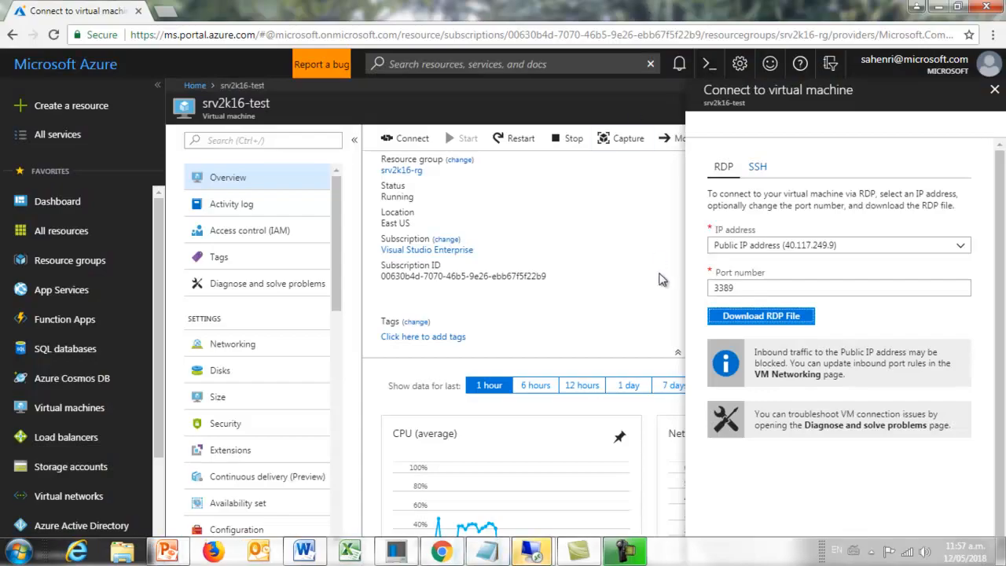
left_click(994, 93)
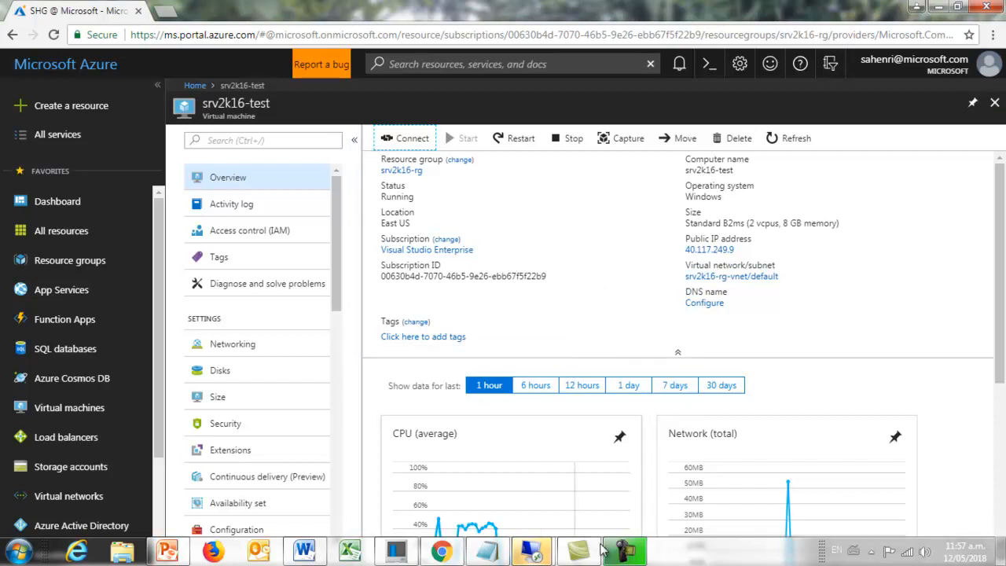
mouse_move(531, 550)
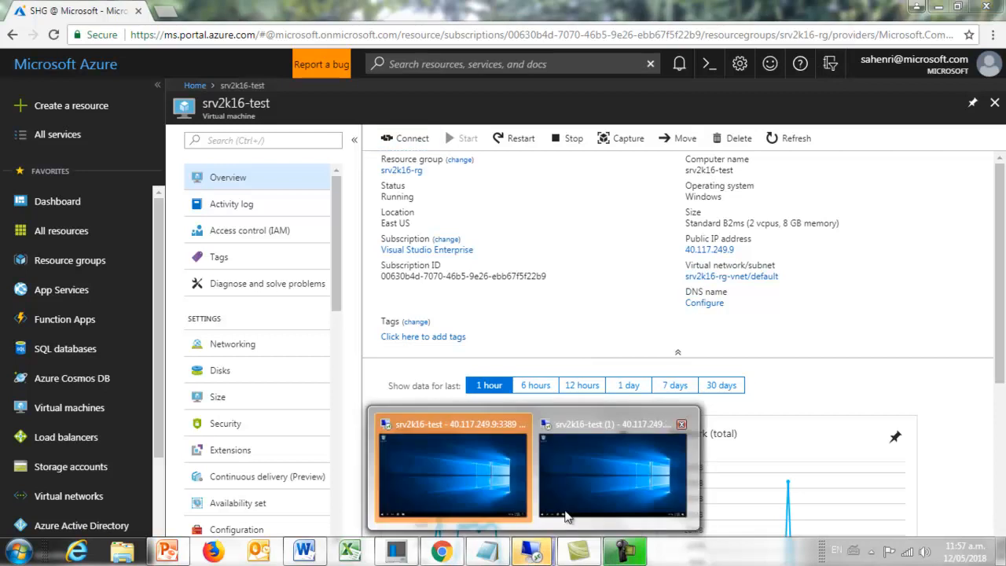
mouse_move(566, 508)
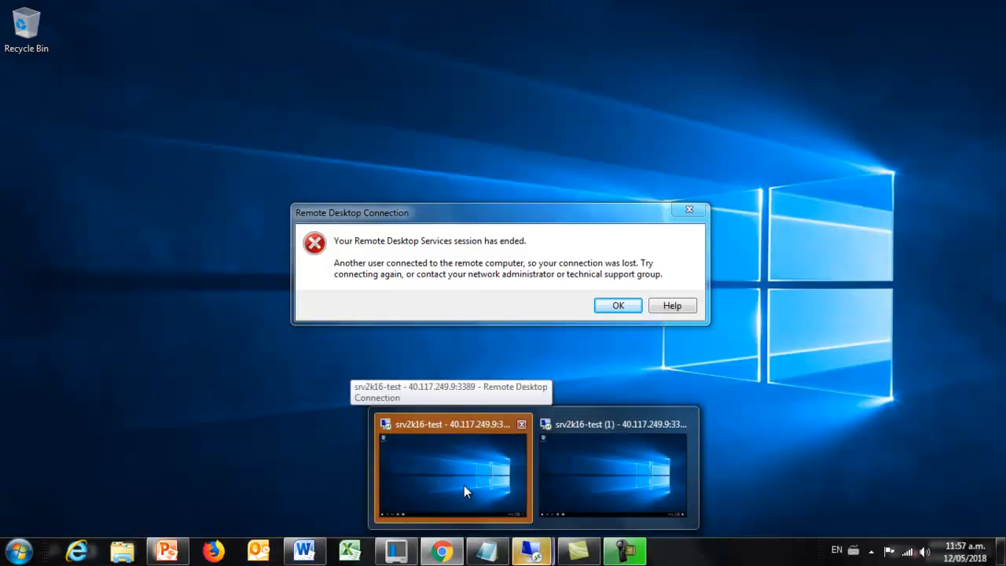
left_click(464, 484)
left_click(621, 306)
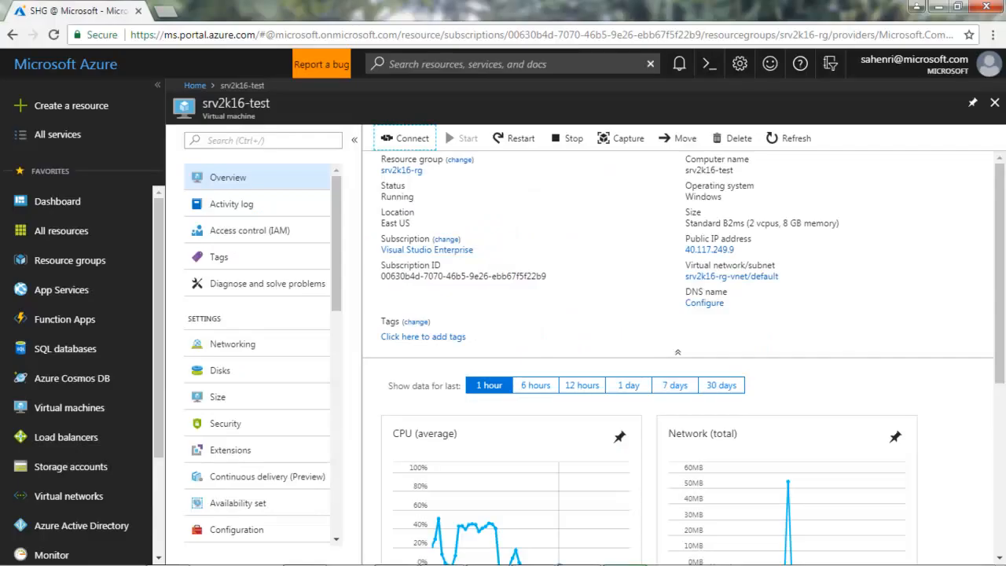
left_click(541, 553)
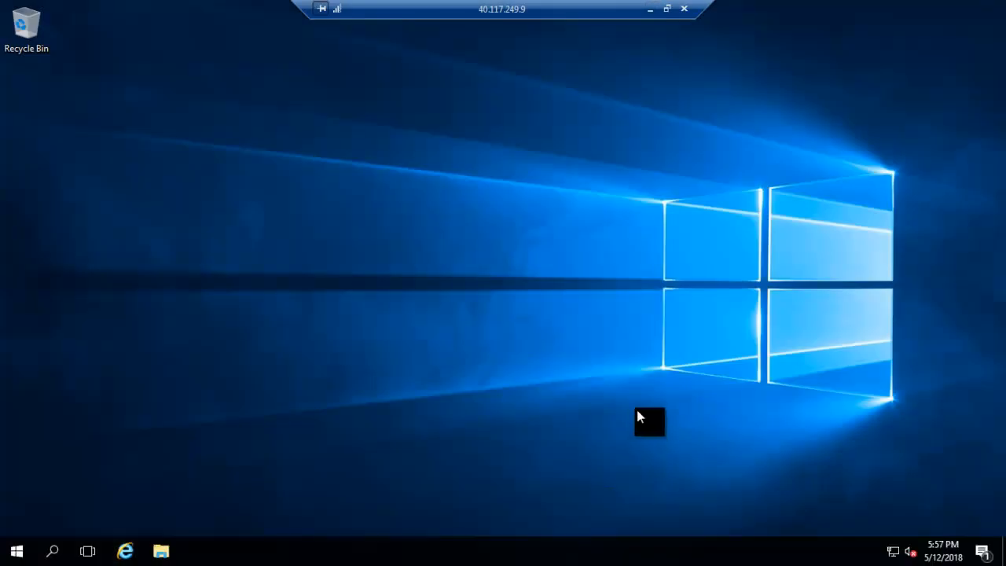
Open File Explorer on the remote machine and show its drives under This PC
left_click(60, 550)
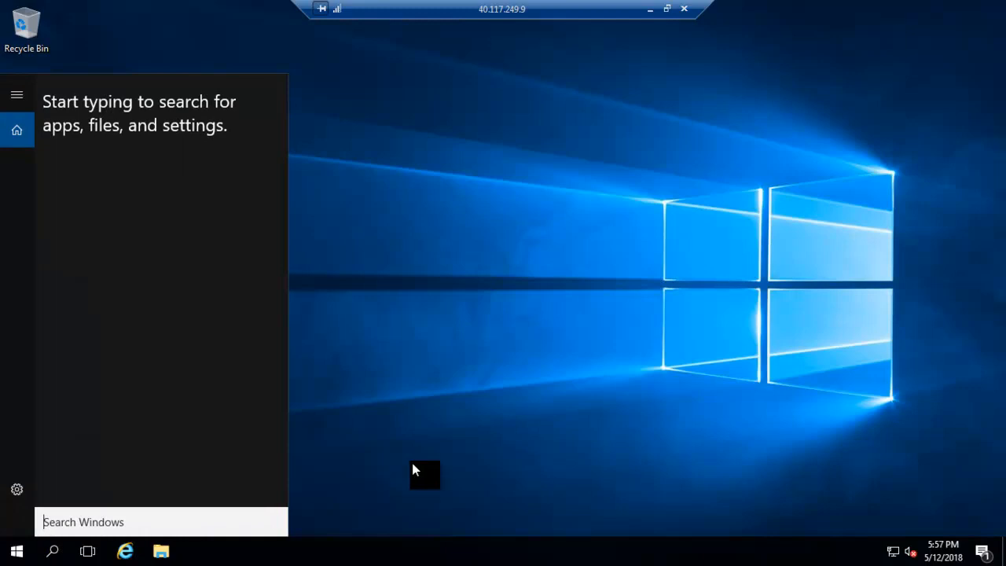
left_click(412, 465)
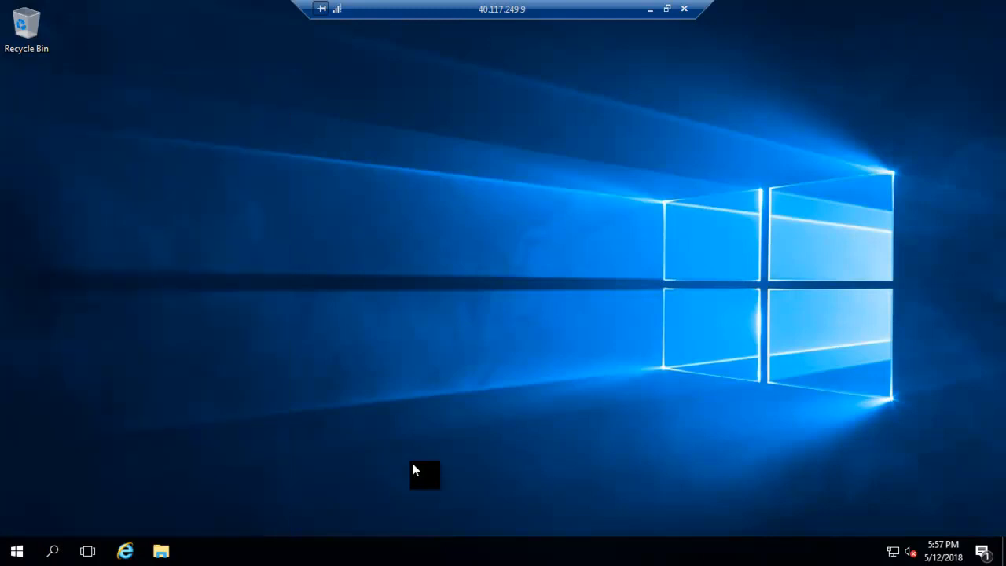
left_click(163, 552)
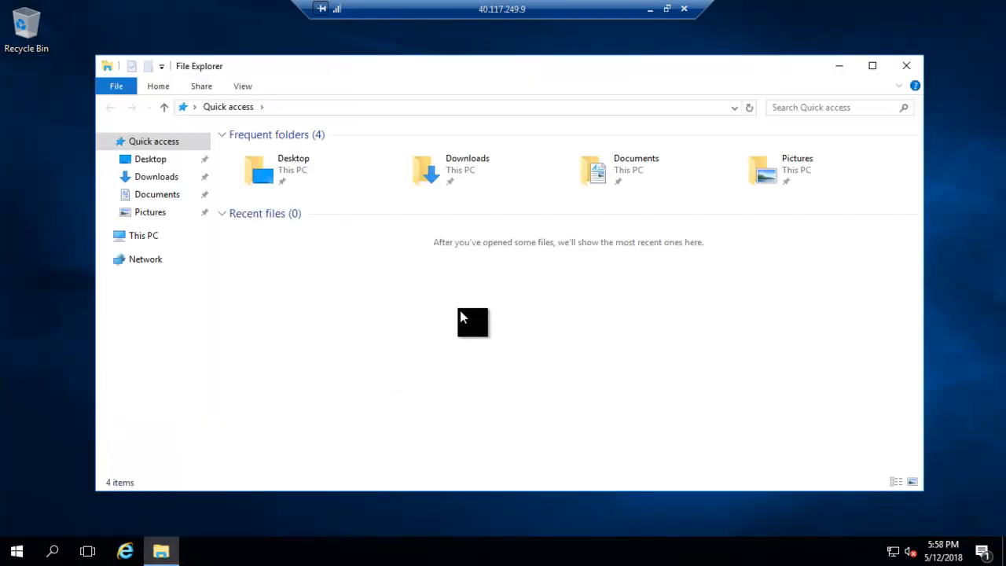
left_click(142, 237)
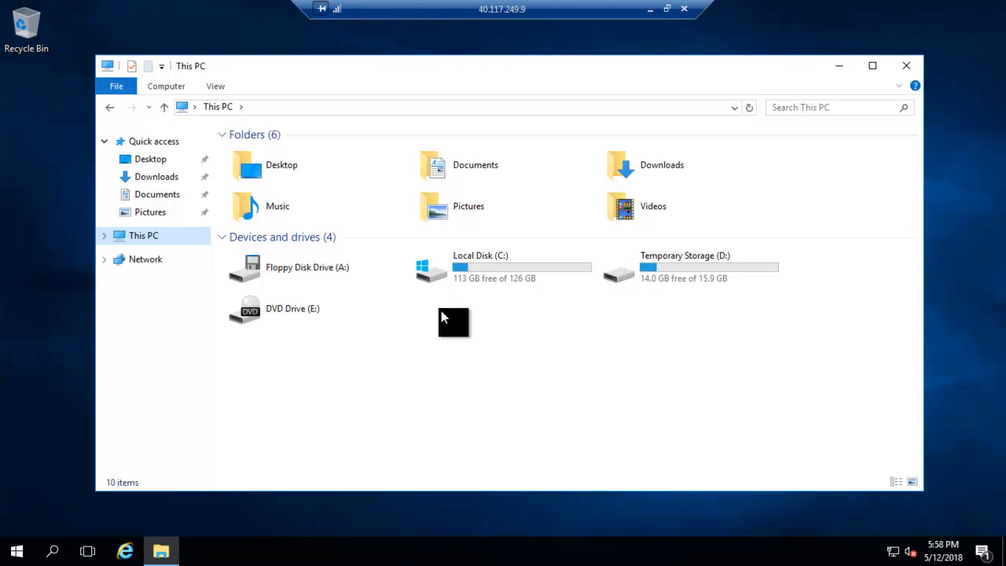
left_click(650, 9)
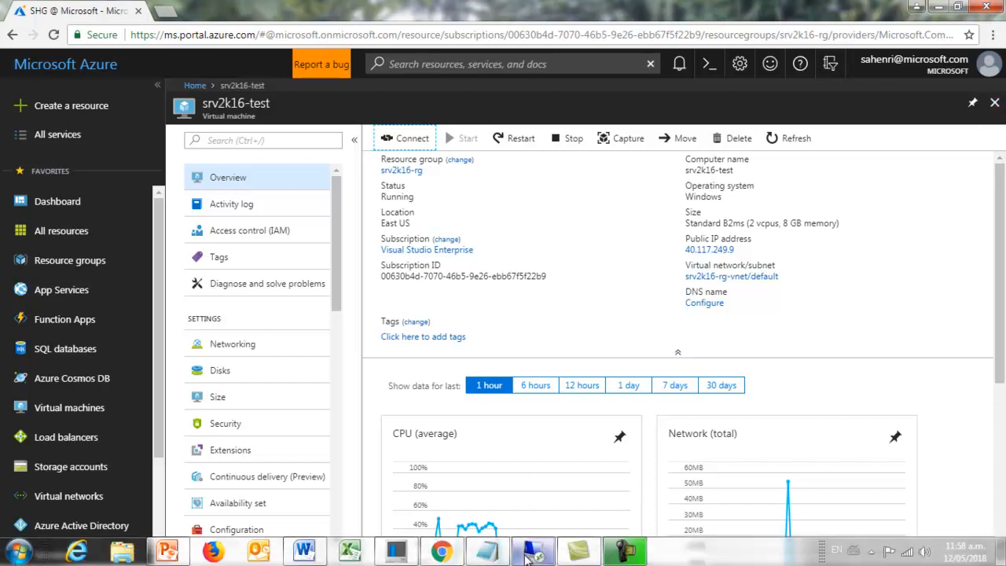
left_click(533, 553)
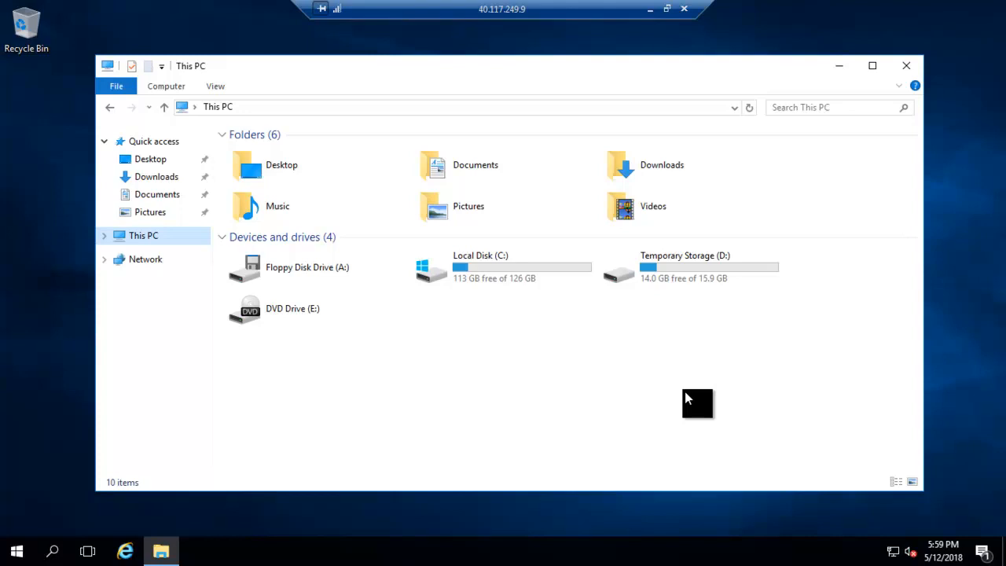
Examine the Local Disk (C:) and Temporary Storage (D:) drives, including the files stored on D:
left_click(470, 252)
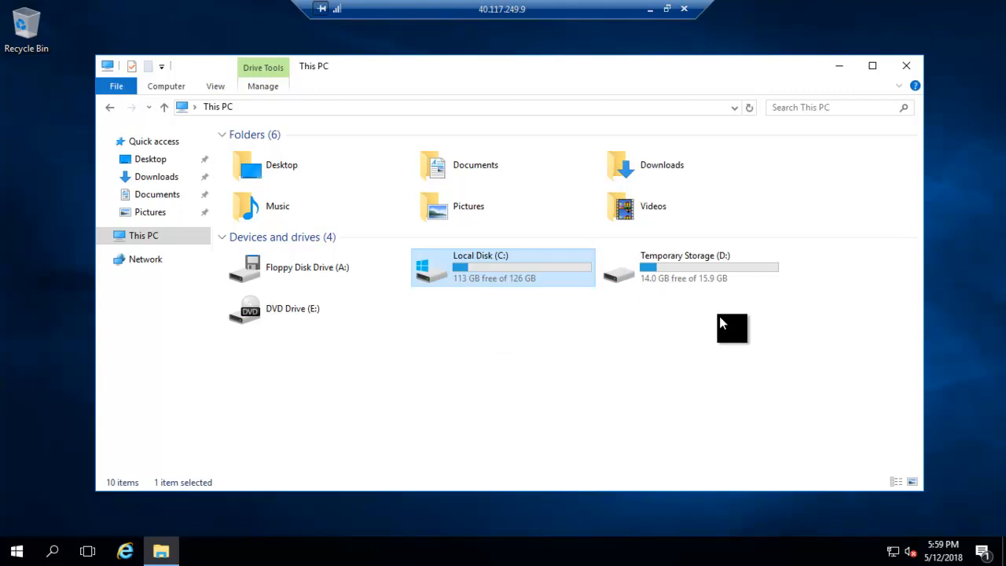
left_click(690, 274)
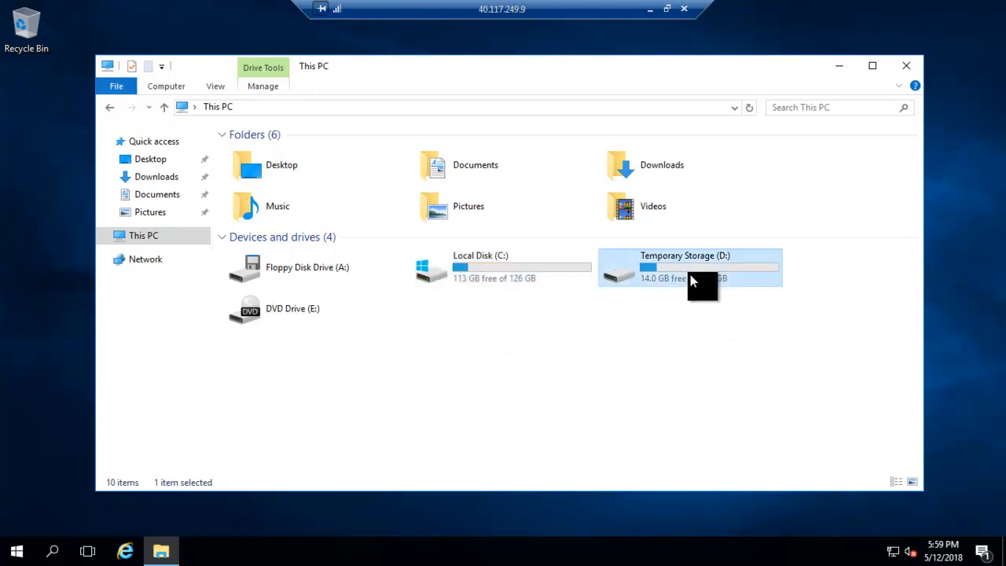
left_click(672, 356)
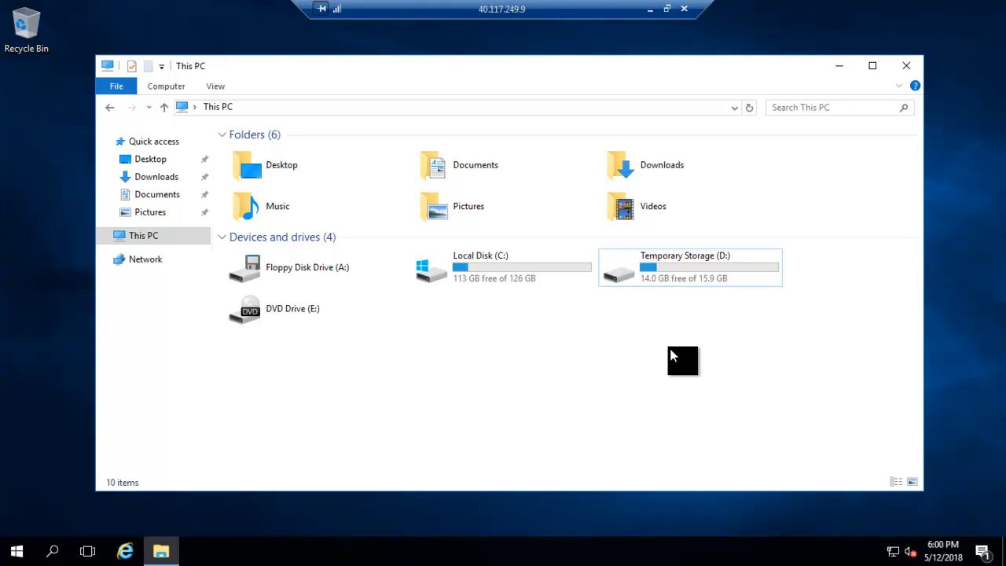
double_click(677, 282)
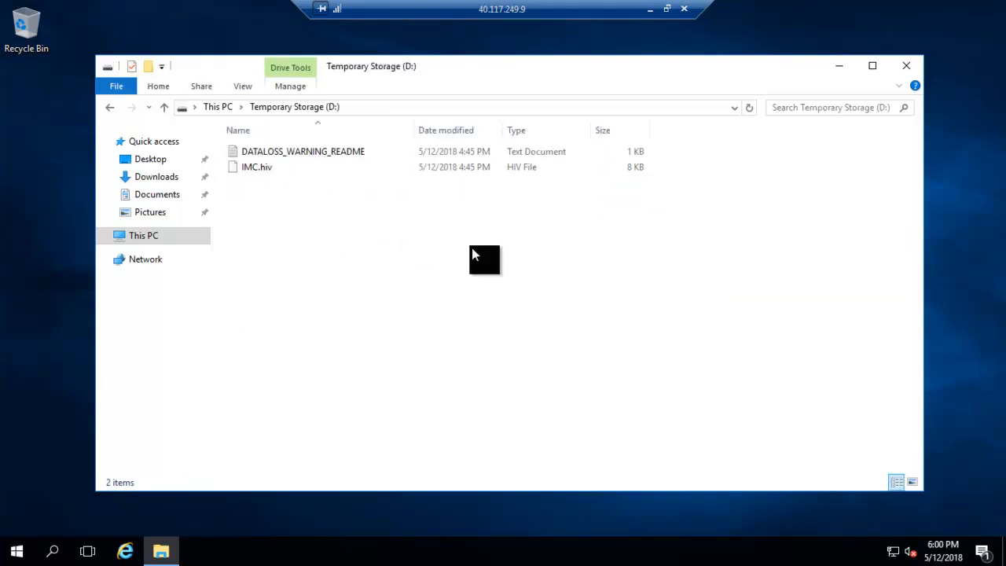
left_click(110, 106)
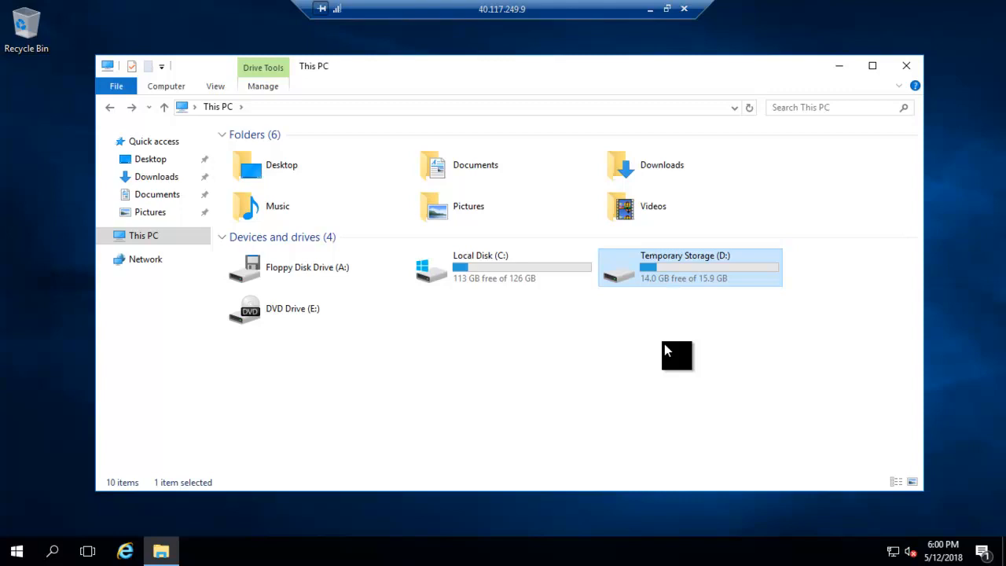
left_click(486, 288)
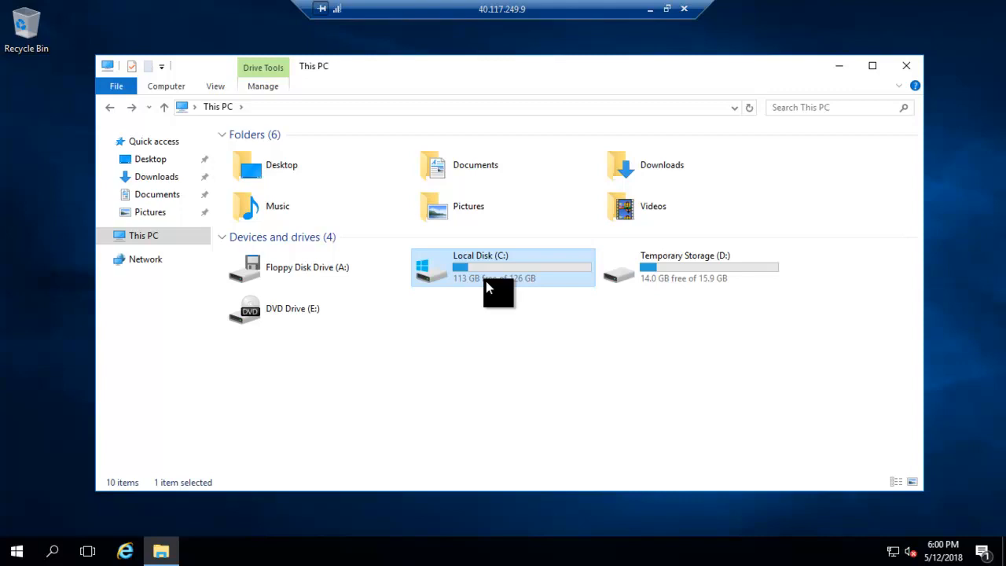
left_click(684, 293)
left_click(678, 280)
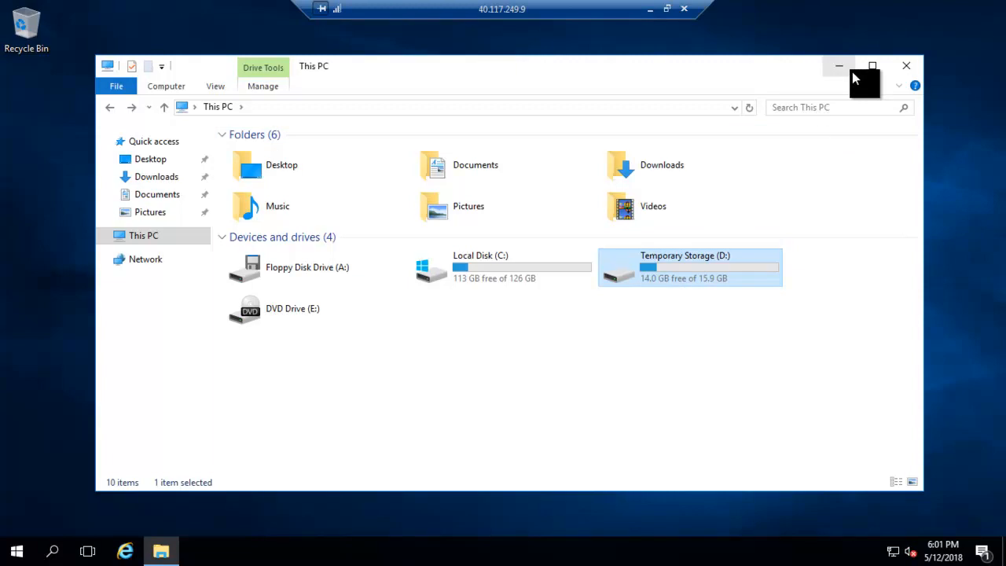
Switch back to the Azure portal and open the Disks page of the srv2k16-test virtual machine
left_click(650, 8)
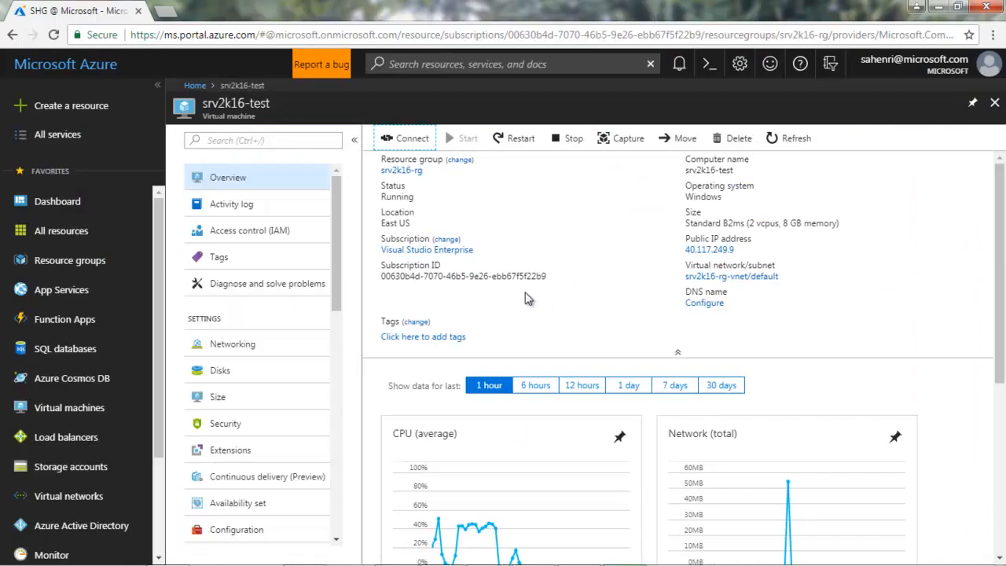
left_click(233, 376)
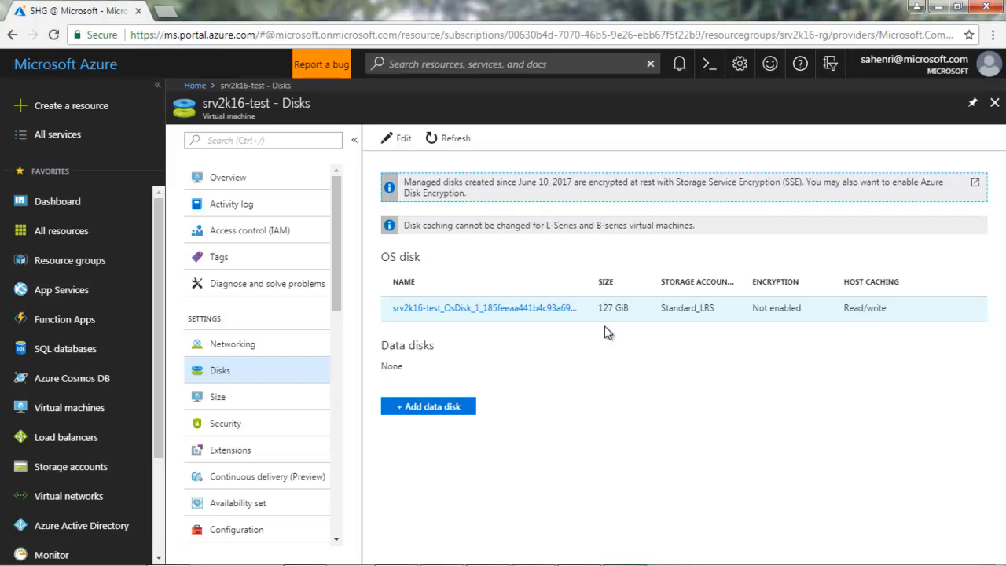
Consult the Premium disk types table in PowerPoint and open the OS disk's overview in the Azure portal
mouse_move(312, 561)
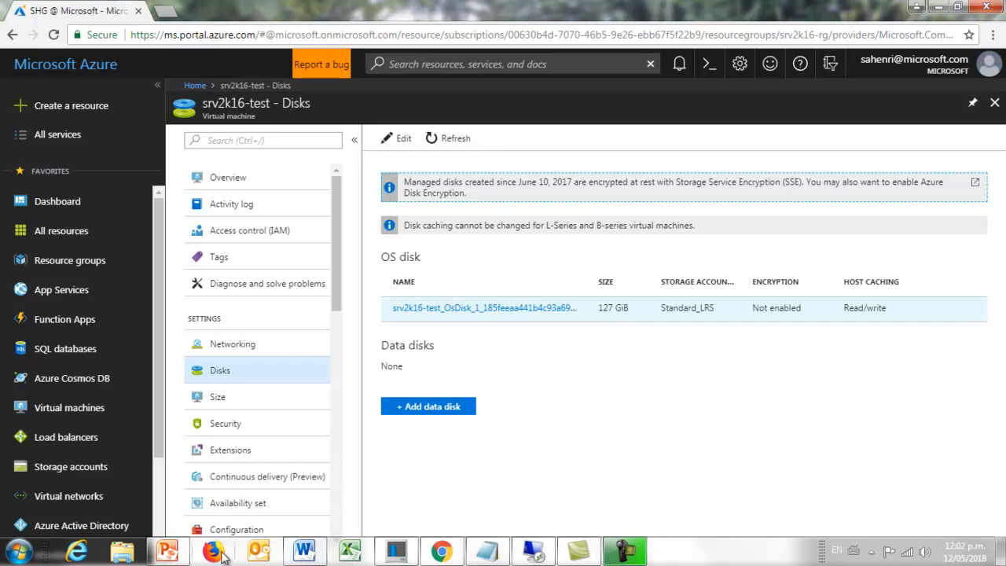
left_click(171, 553)
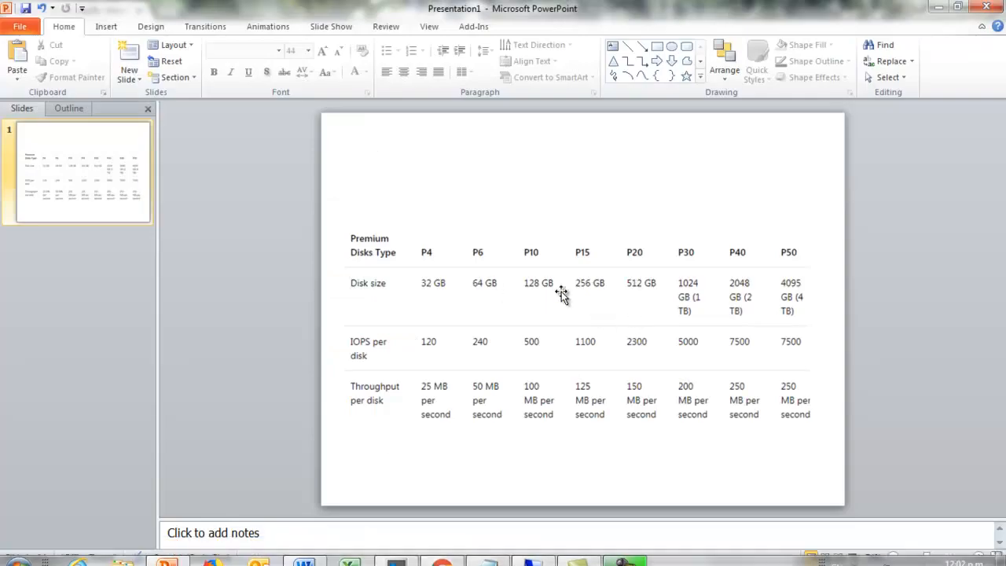
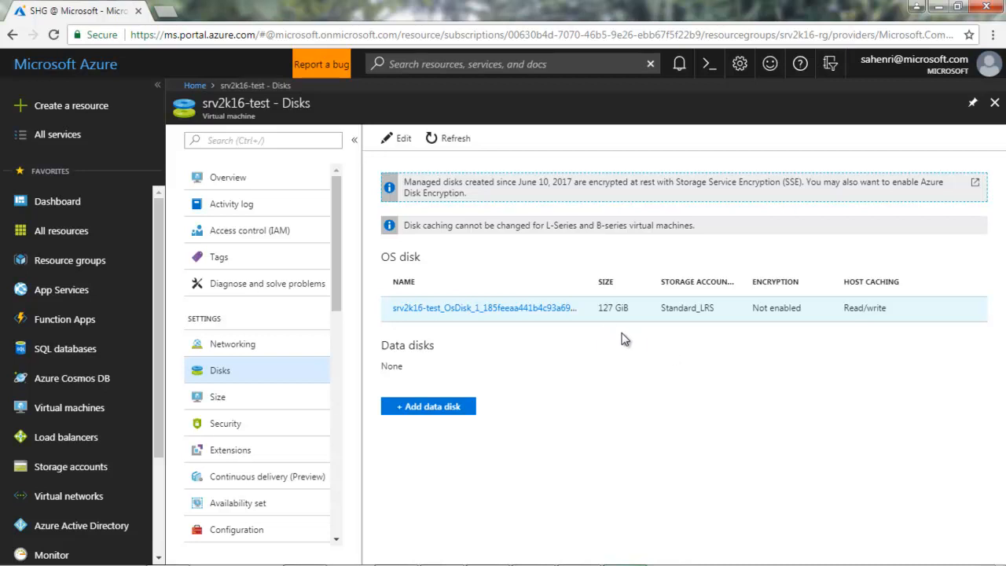
left_click(495, 313)
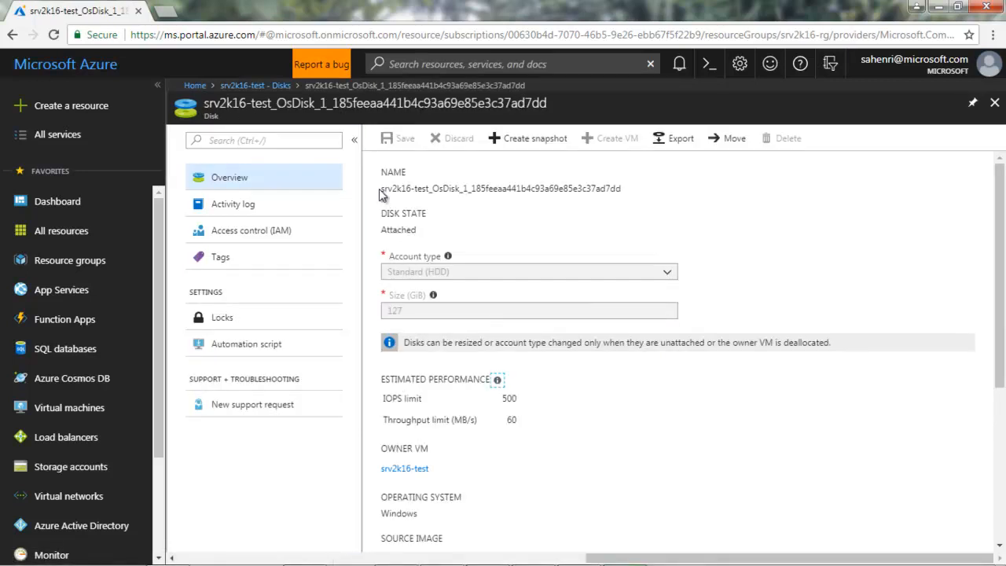
Highlight the OS disk's name in its overview and consult the Premium disk types table in PowerPoint
left_click_drag(380, 189, 621, 192)
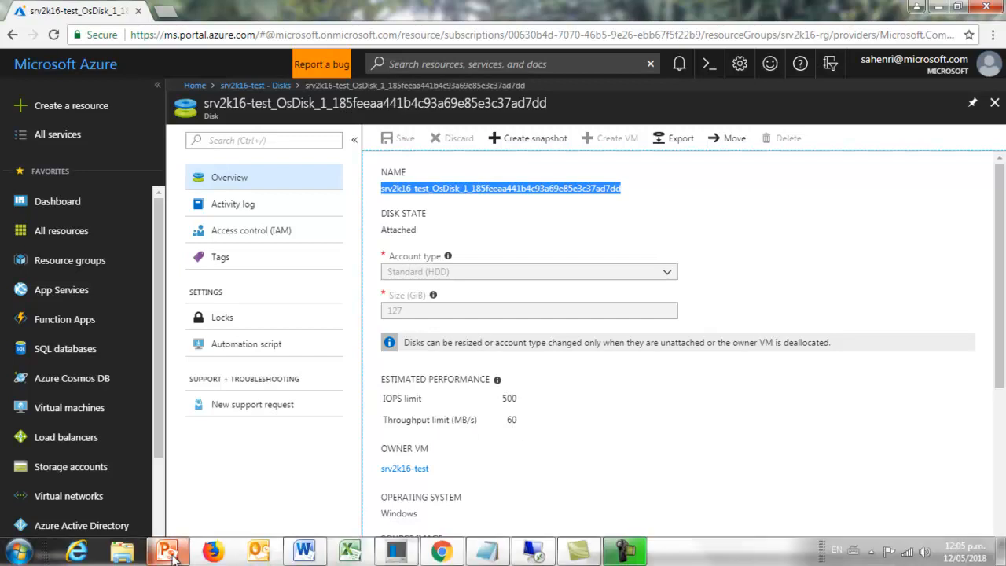
left_click(169, 552)
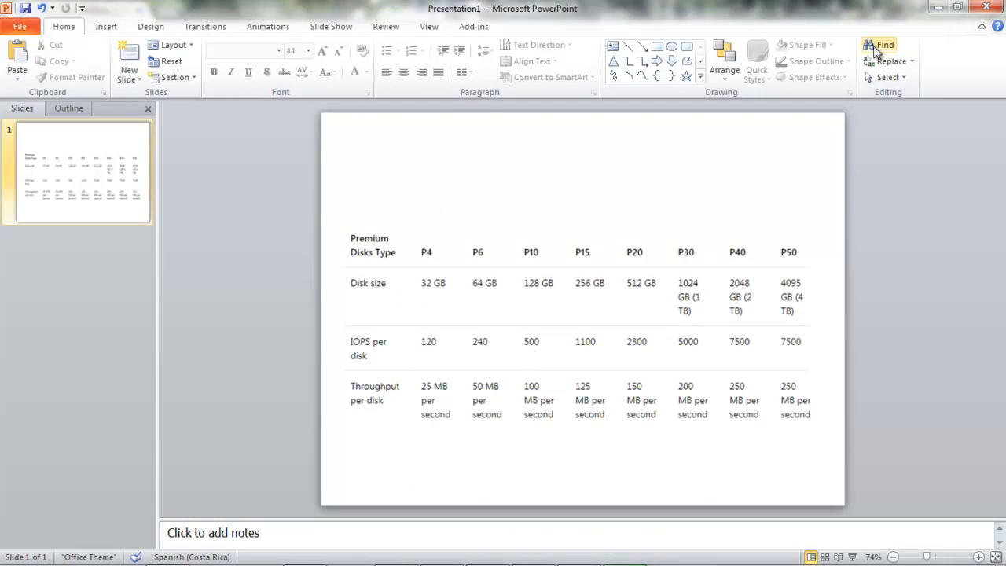
left_click(938, 6)
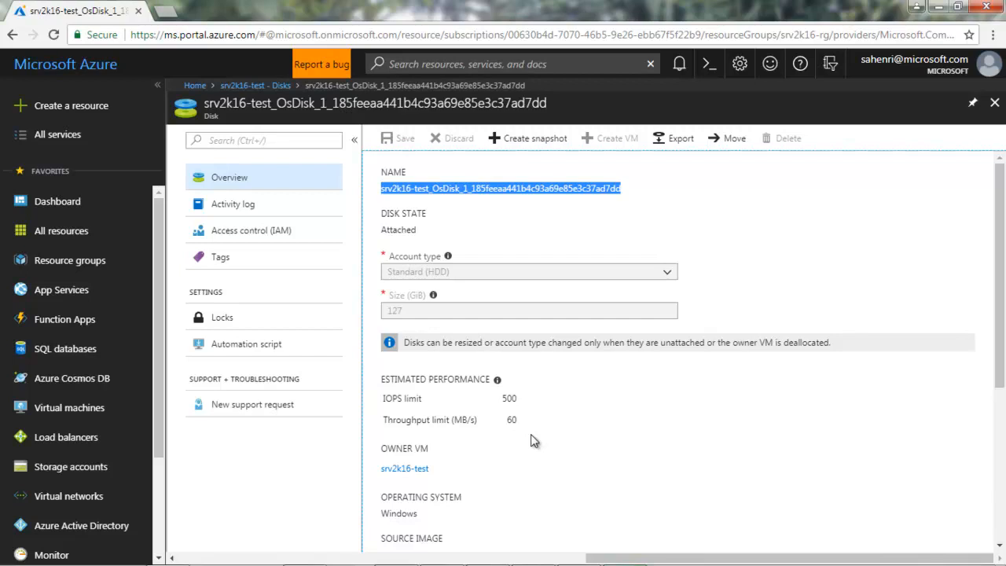
Leave the disk pages, inspect the srv2k16rgdiag397 storage account's overview, and return to the portal dashboard
left_click(996, 106)
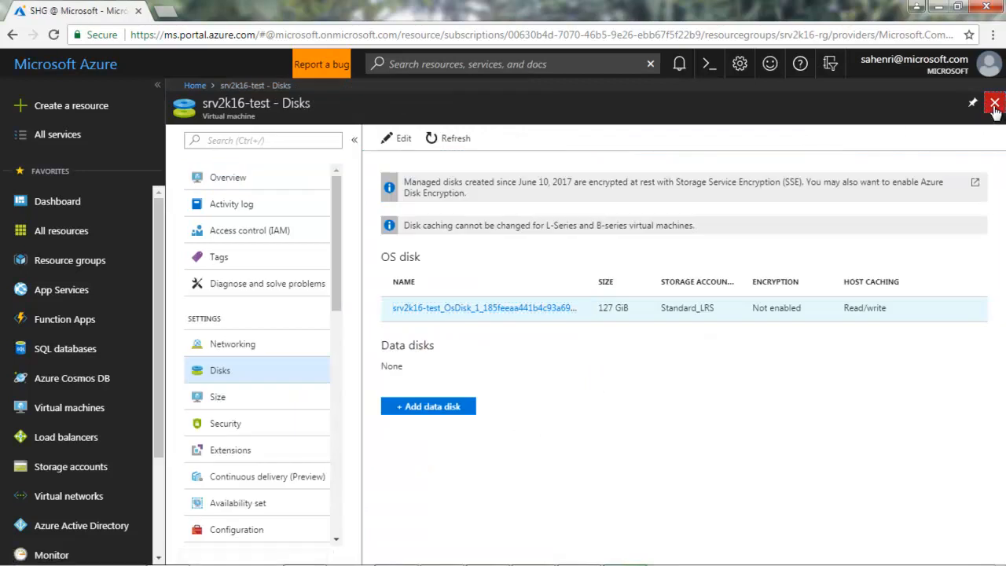
left_click(995, 105)
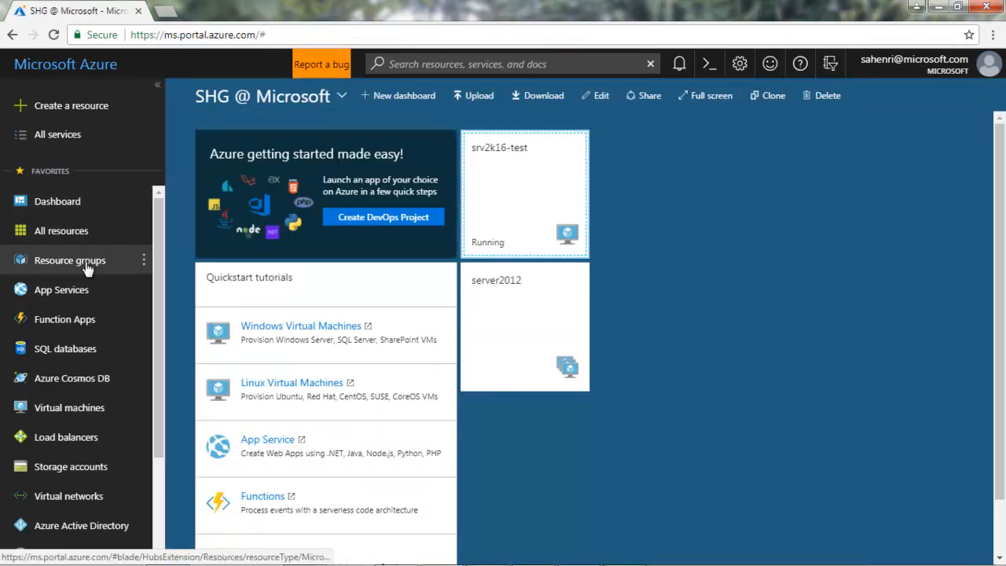
left_click(71, 468)
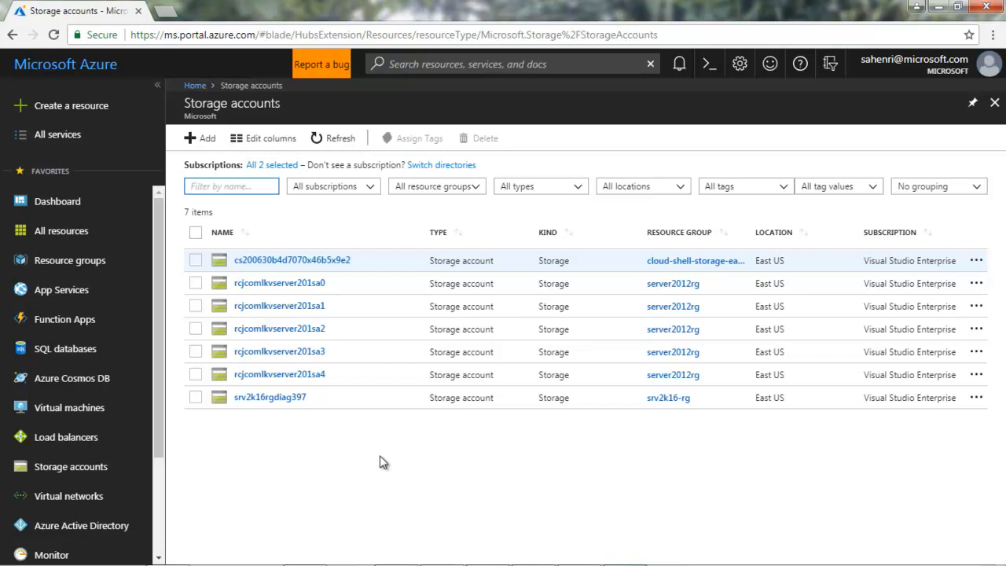
left_click(279, 402)
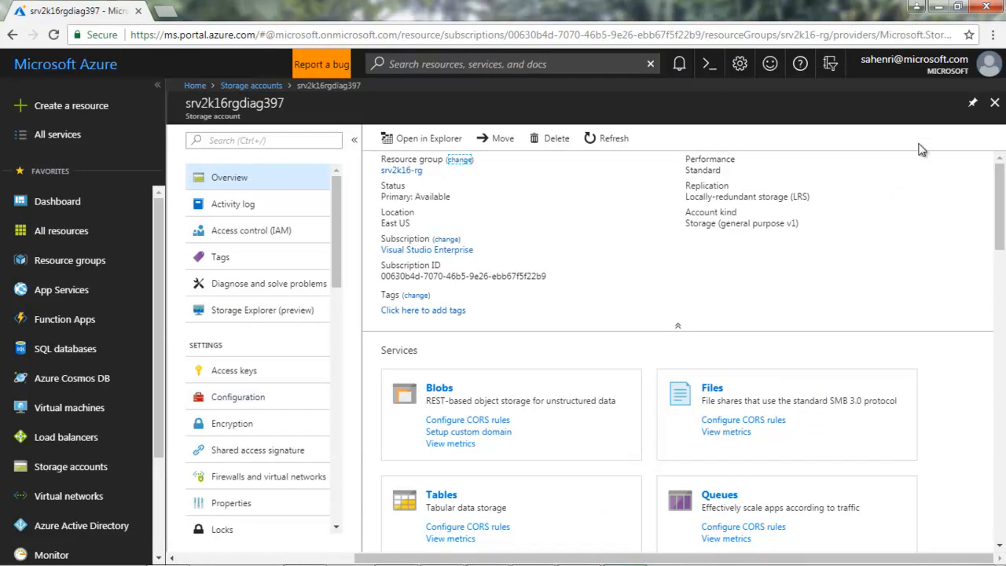
left_click(994, 104)
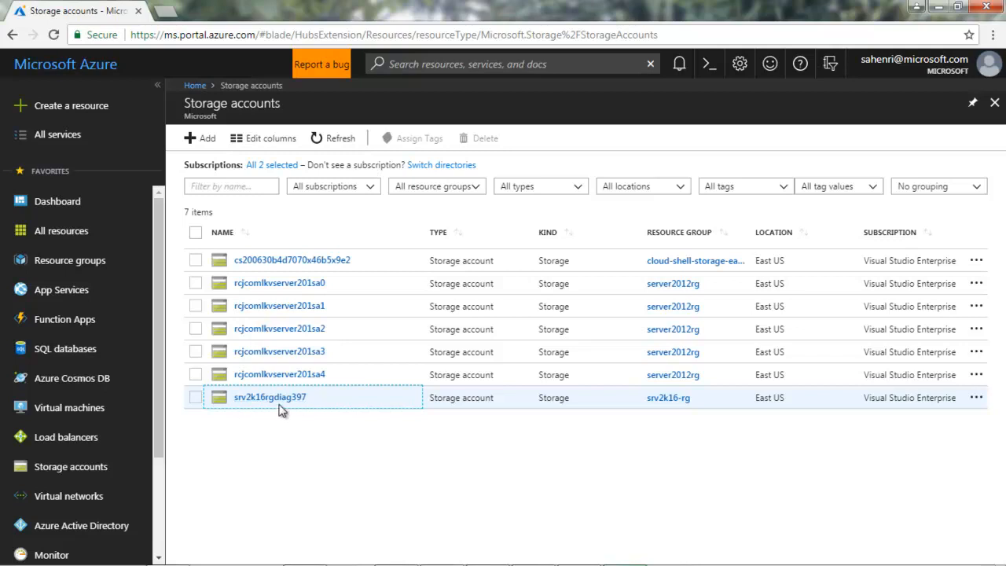
left_click(995, 105)
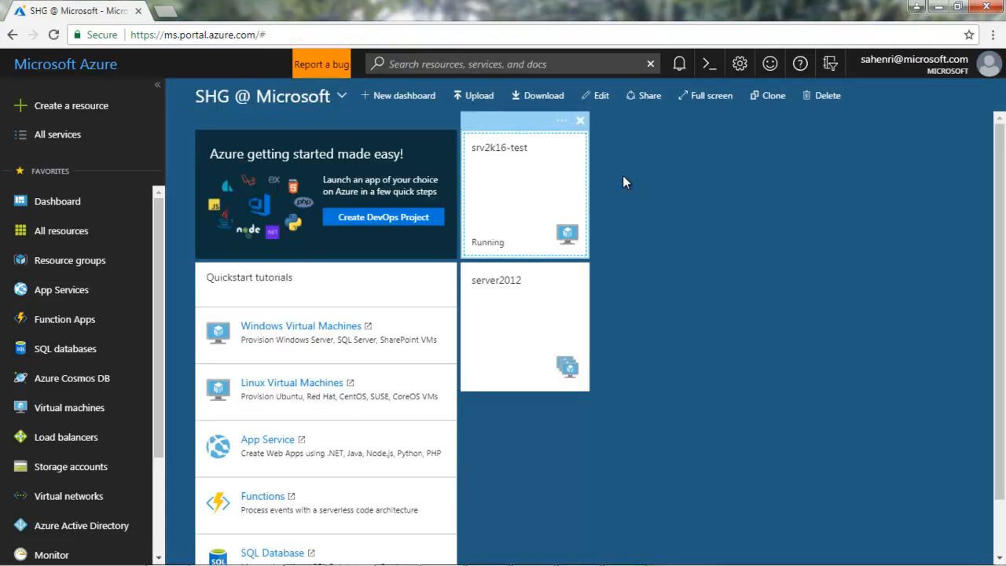
Open the srv2k16-test virtual machine and check the Temporary Storage (D:) drive in the remote desktop session
left_click(541, 195)
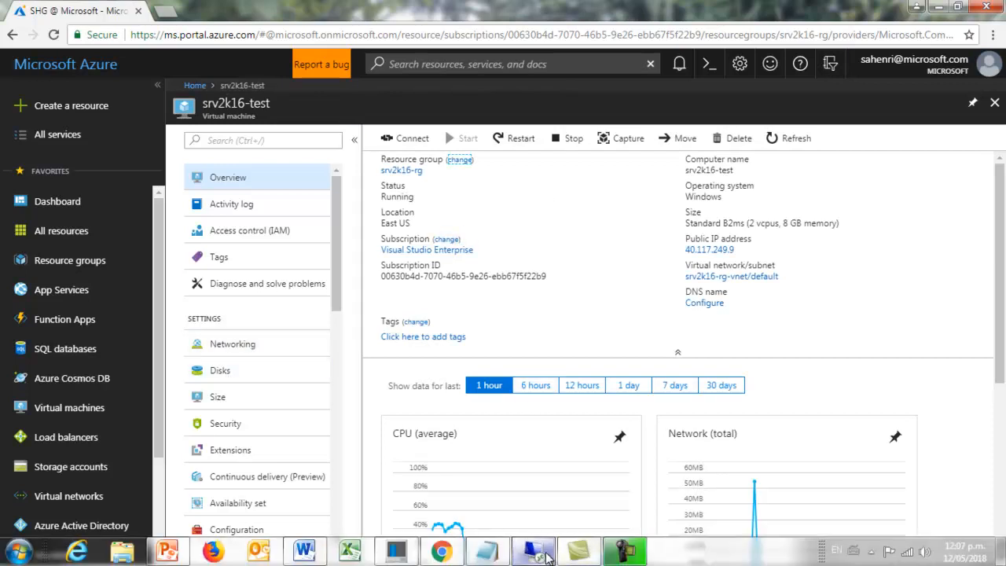
left_click(548, 556)
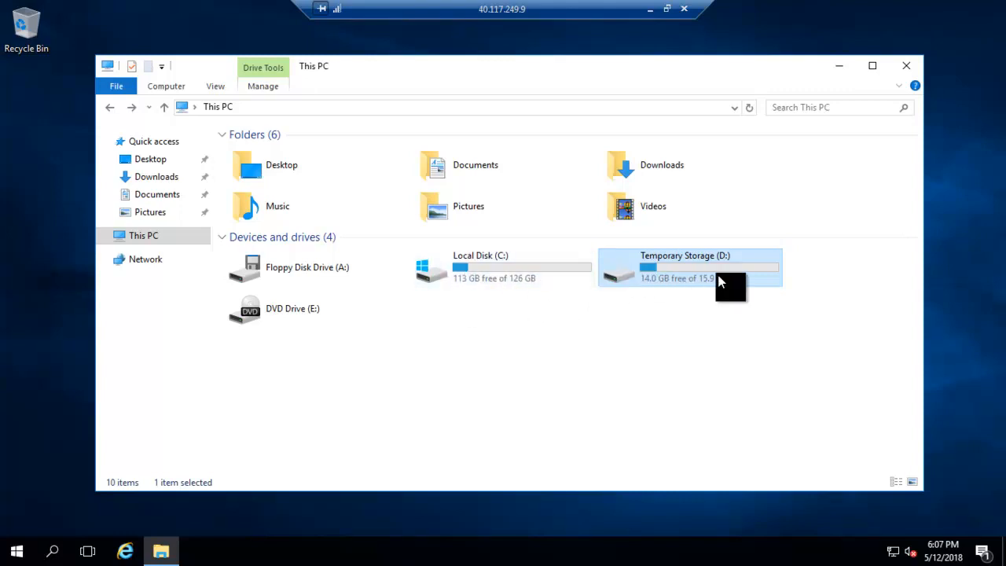
left_click(650, 10)
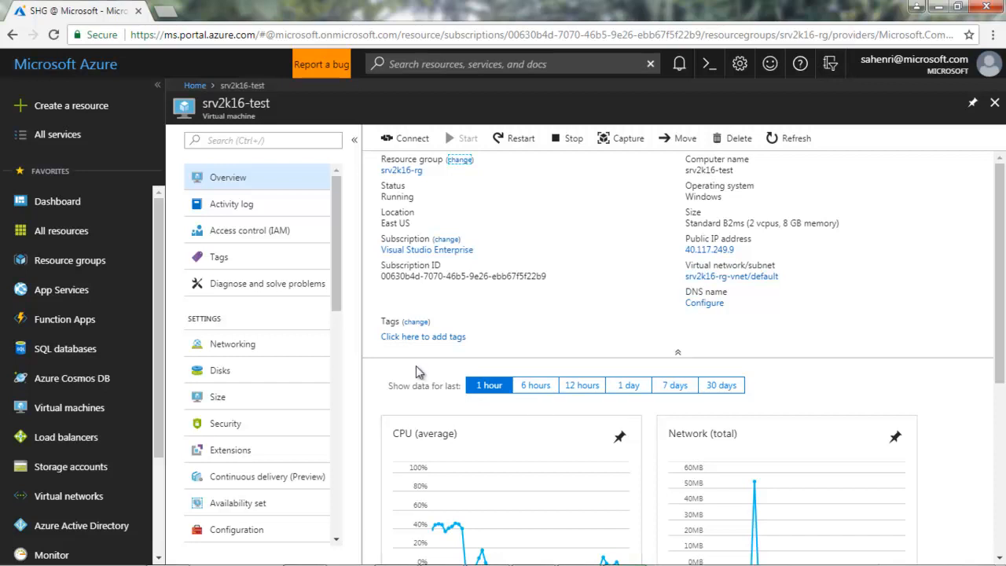
Add a data disk at LUN 0 on the virtual machine's Disks page and open the form for creating a managed disk
left_click(223, 376)
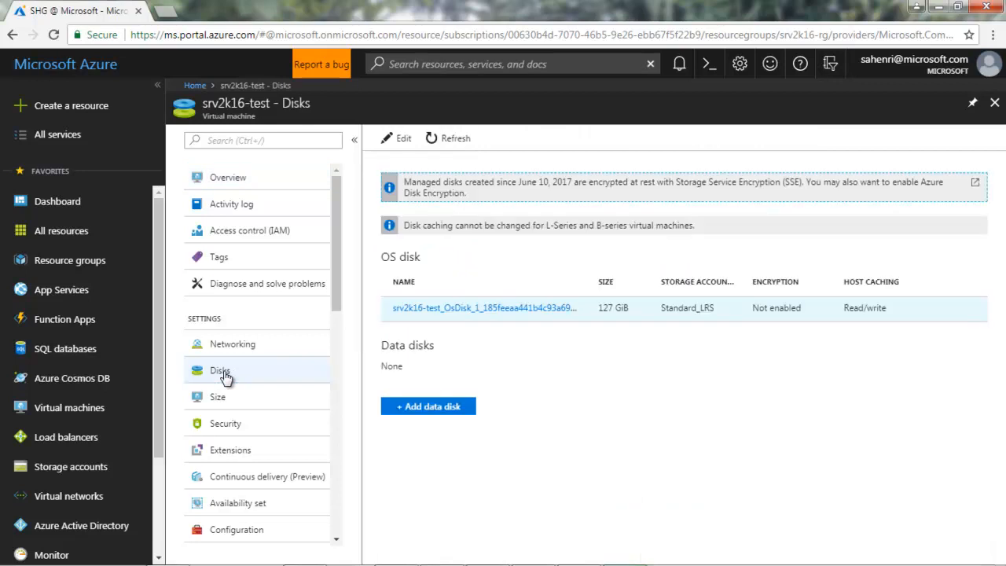
left_click(417, 409)
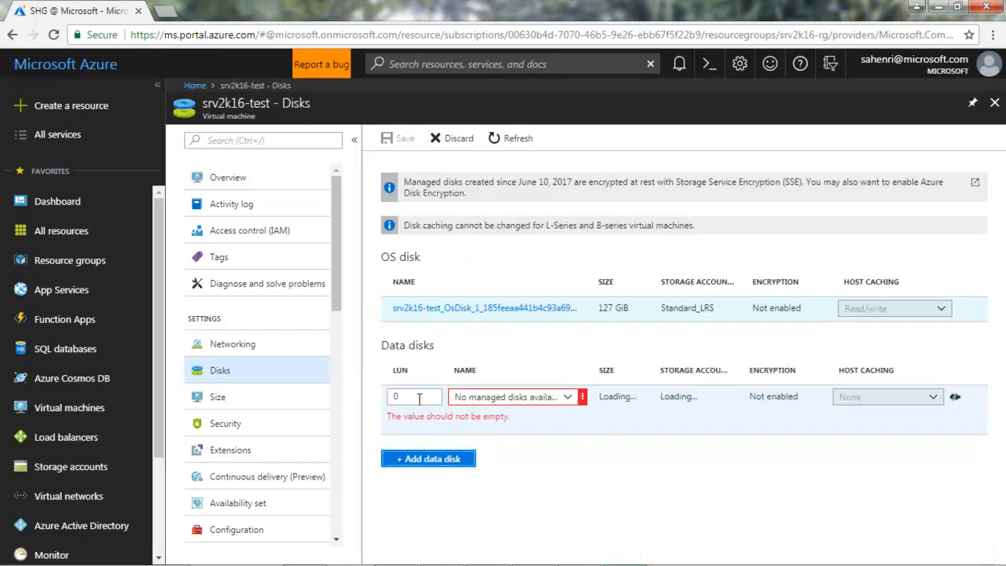
mouse_move(583, 400)
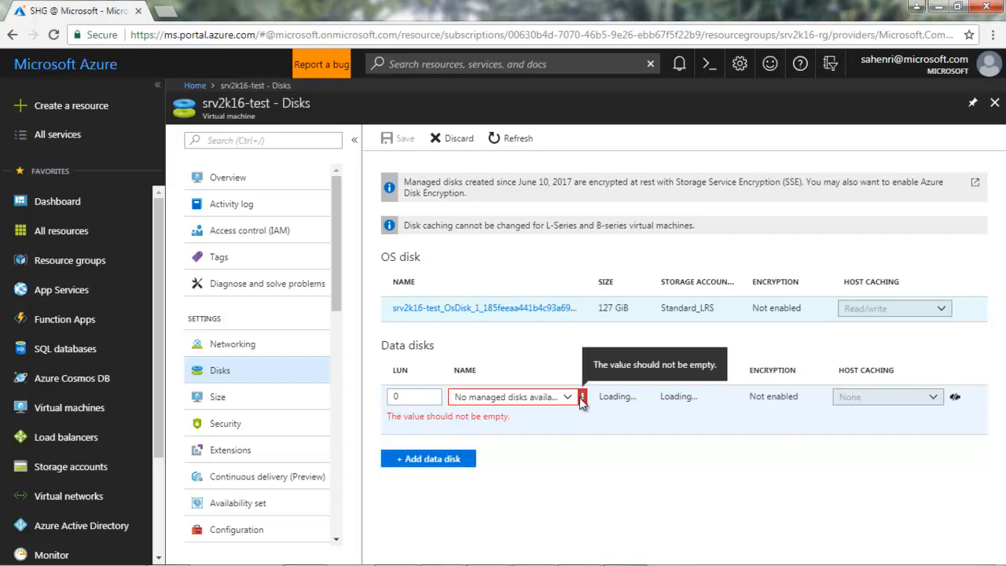
left_click(580, 397)
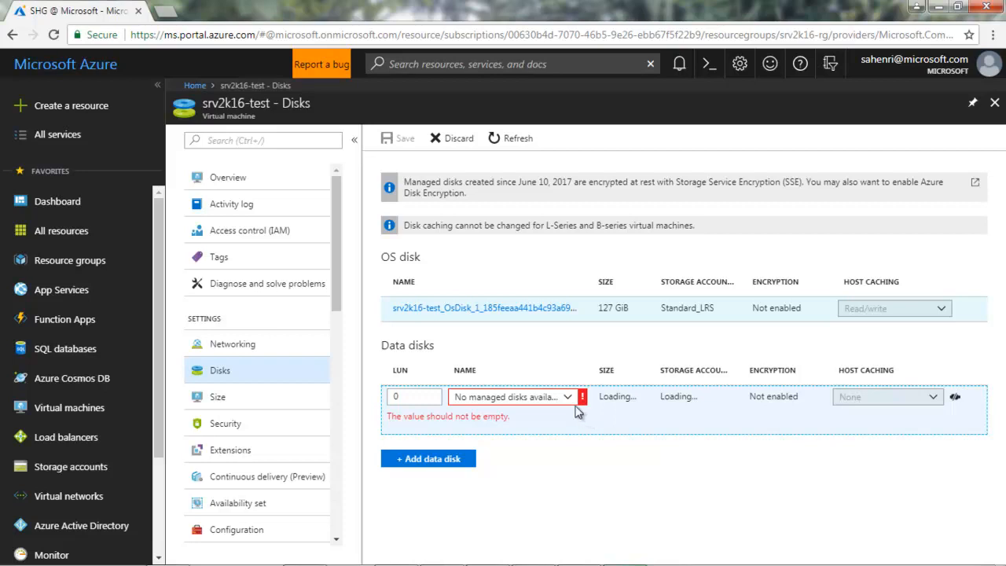
left_click(567, 397)
left_click(477, 415)
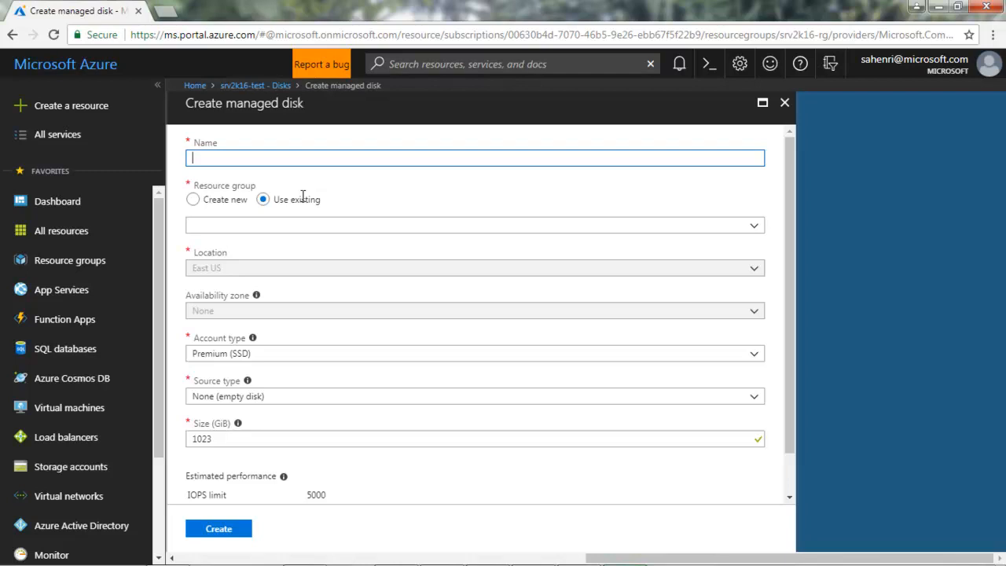
Name the managed disk datadisk1 and assign it to the existing resource group srv2k16-rg
type("datadisk1")
left_click(195, 201)
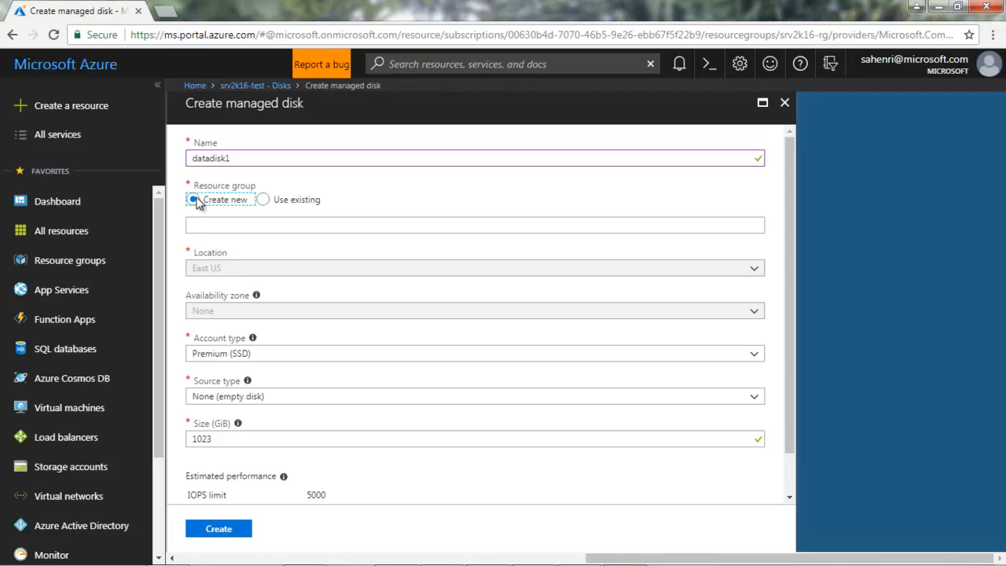
left_click(264, 201)
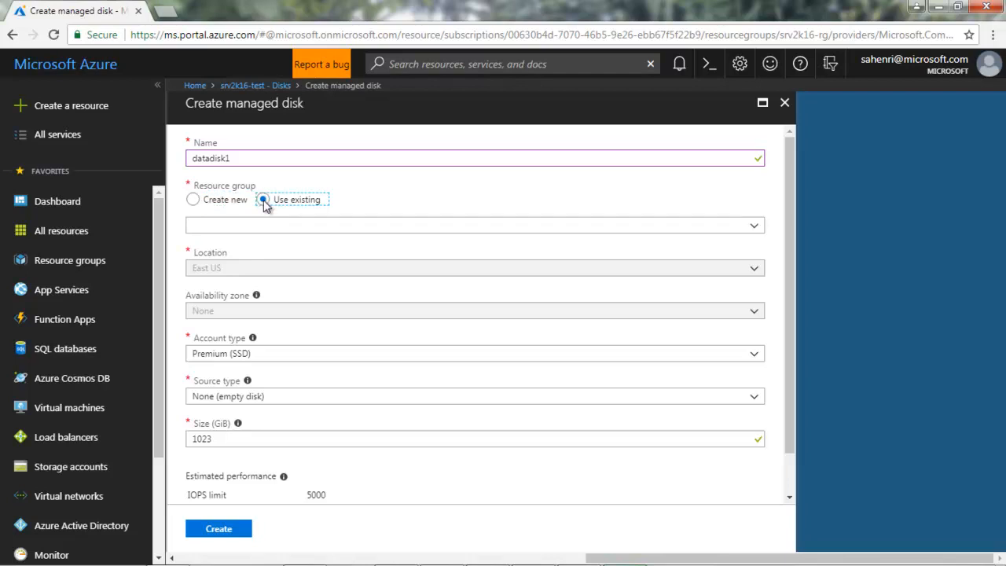
left_click(755, 229)
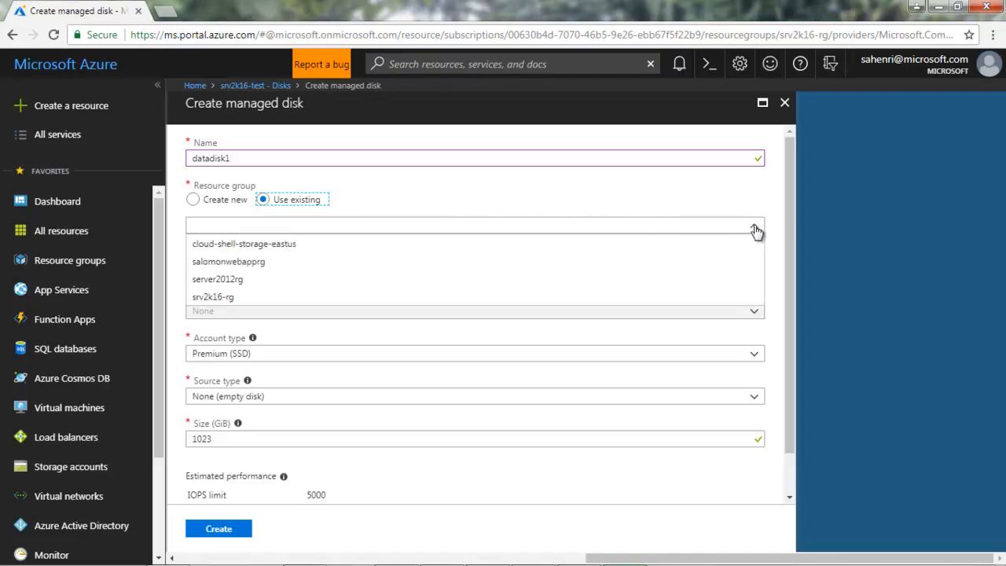
left_click(234, 298)
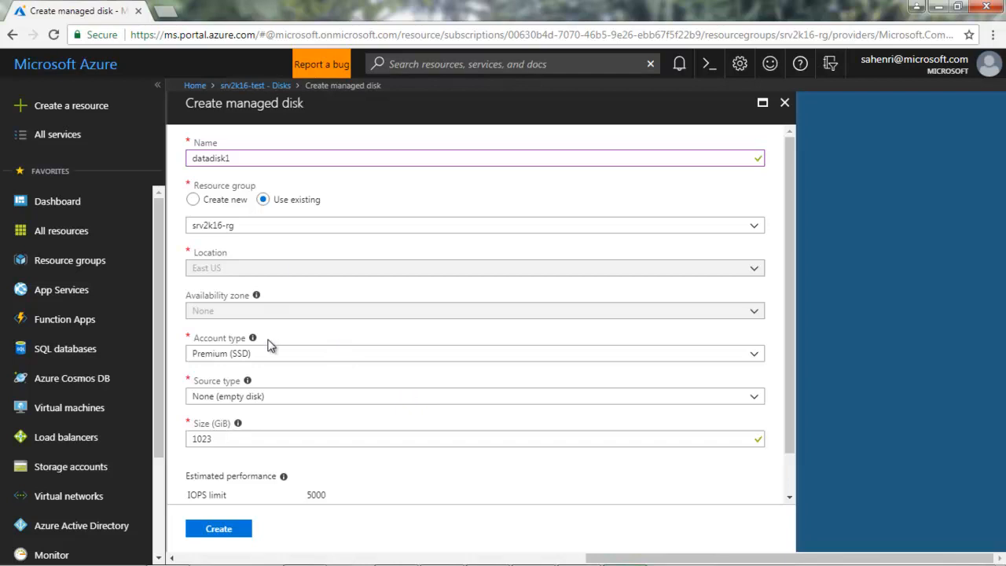
Choose Premium (SSD) as the account type and None (empty disk) as the source type
left_click(754, 357)
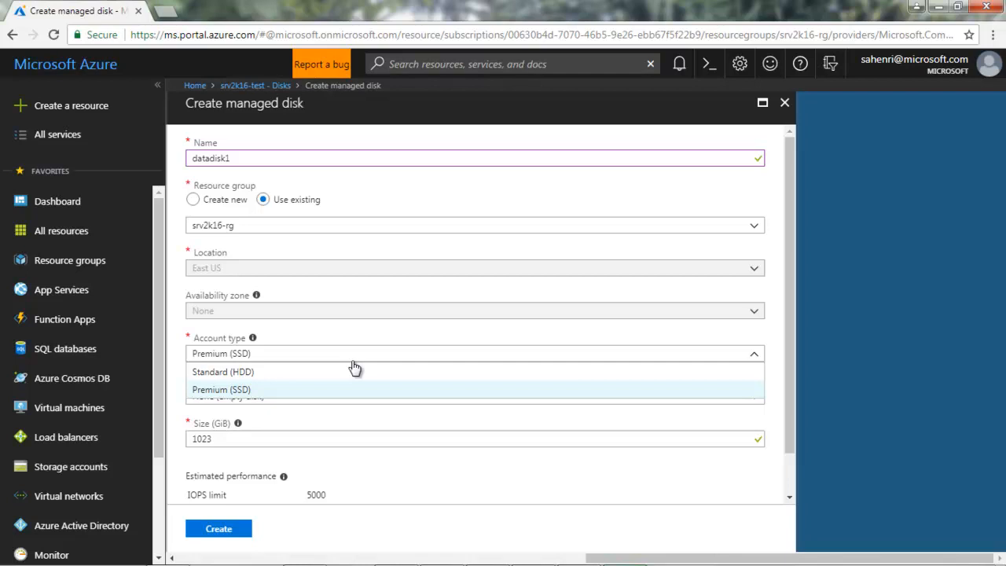
left_click(276, 391)
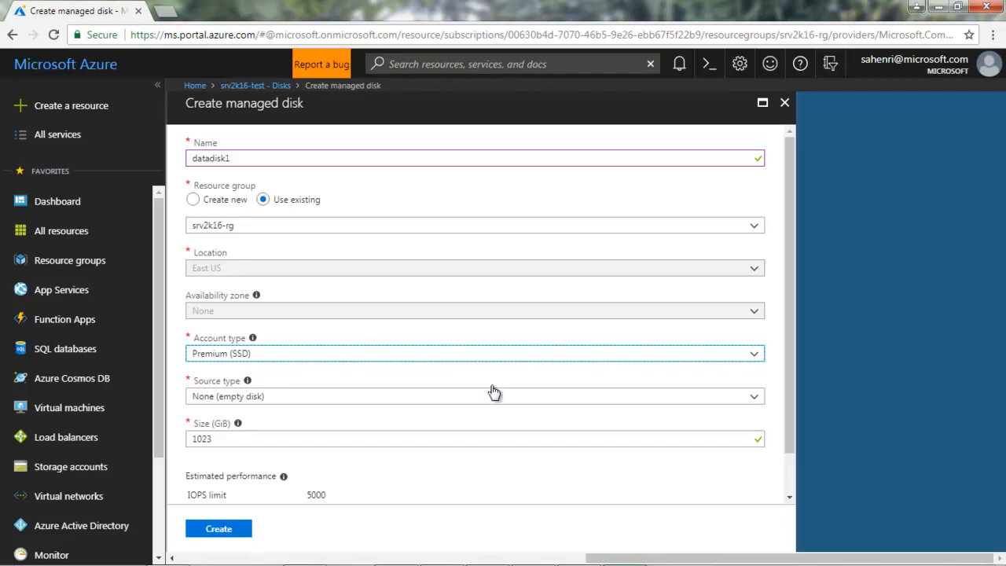
left_click(754, 396)
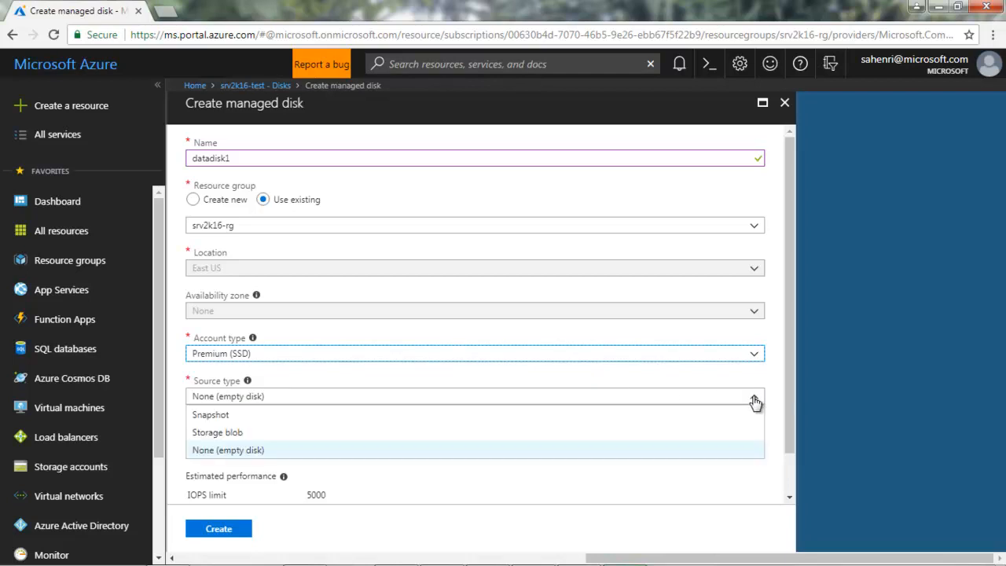
left_click(230, 451)
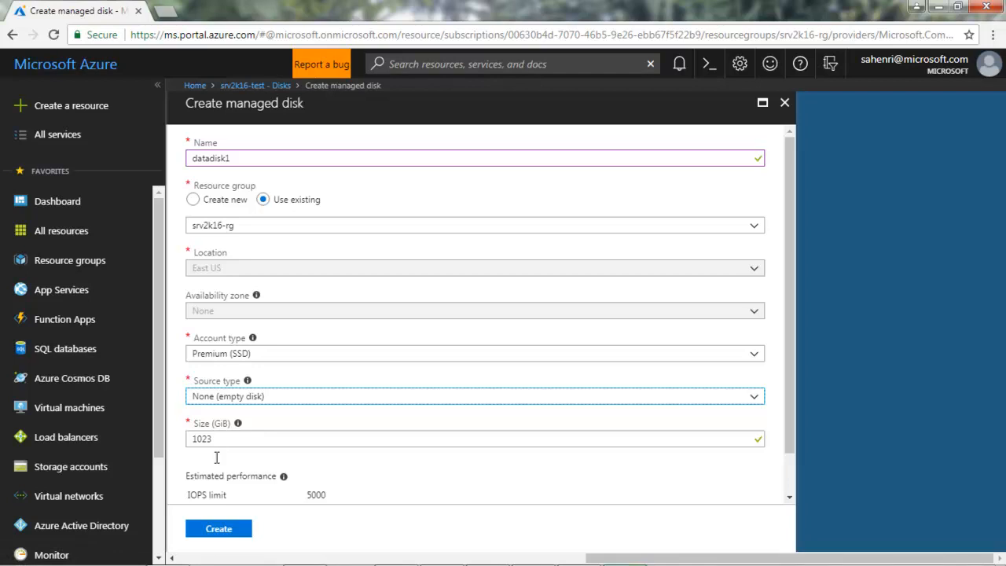
Try a disk size of 2048 GiB and compare its estimated performance with the Premium disk types table in PowerPoint
left_click(174, 554)
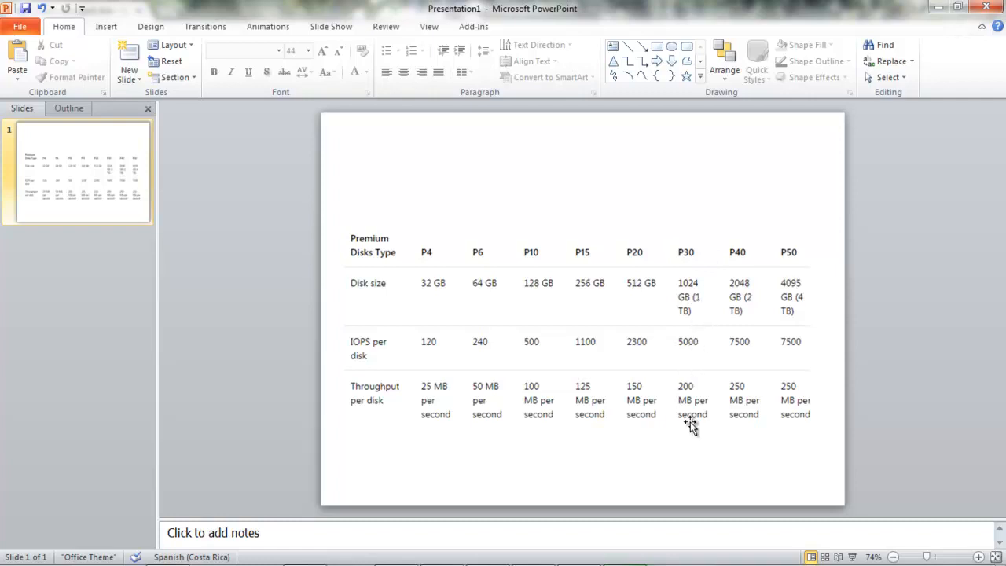
left_click(942, 7)
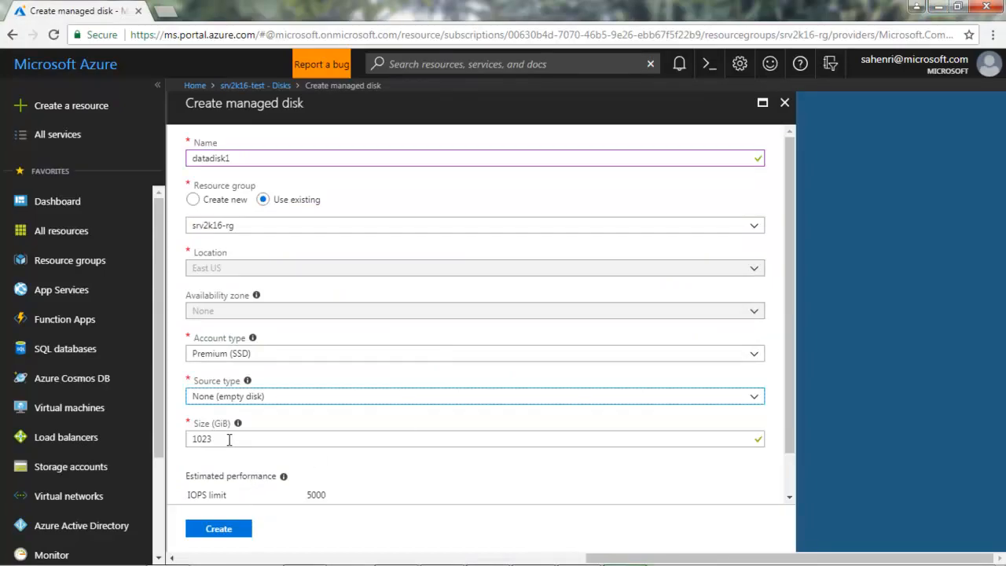
left_click_drag(229, 440, 192, 432)
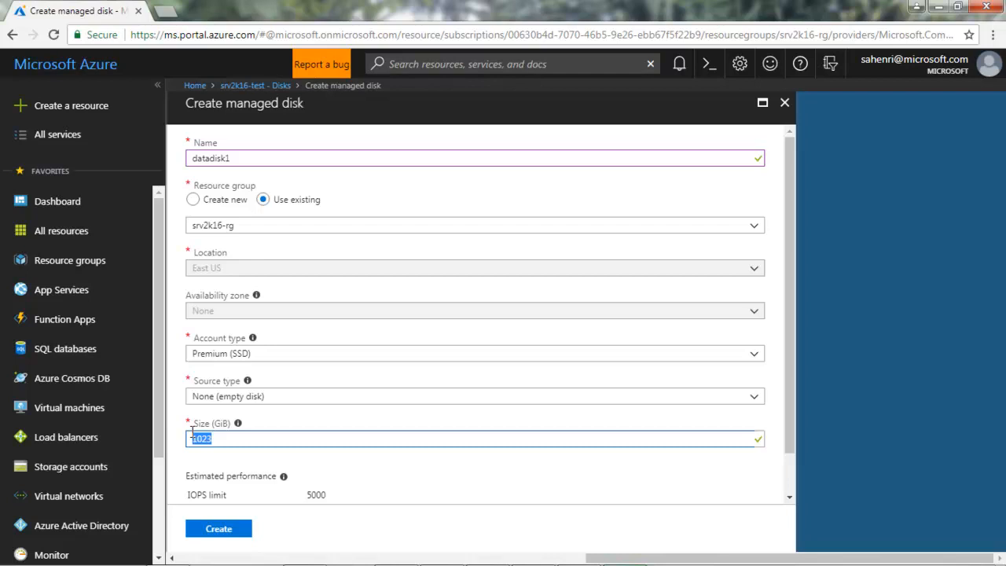
type("2048")
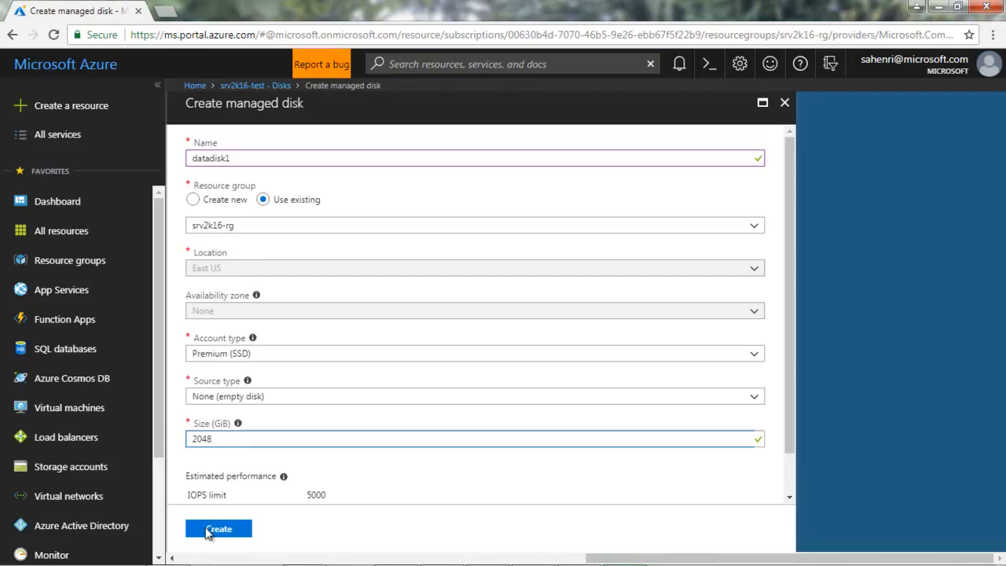
mouse_move(122, 559)
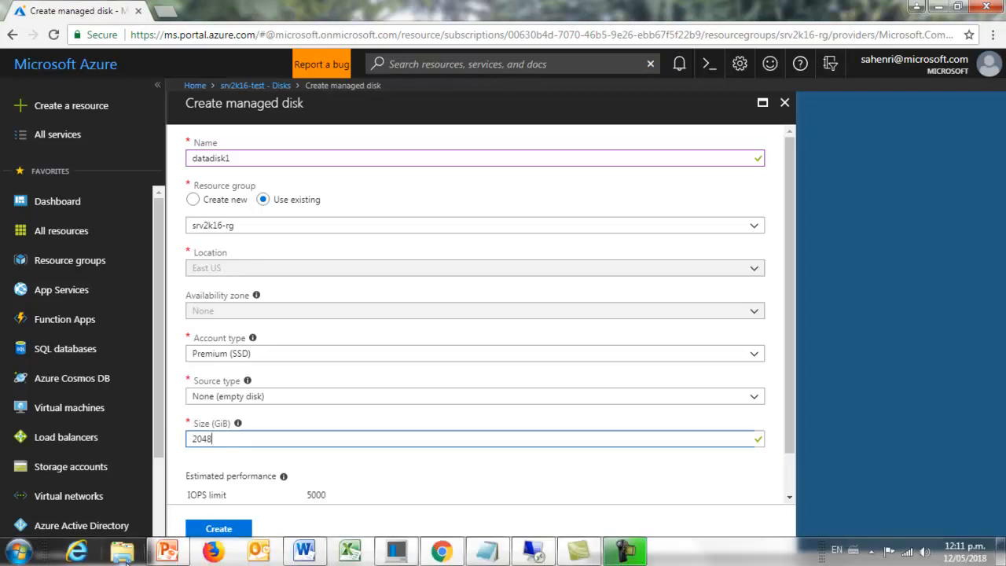
left_click(167, 553)
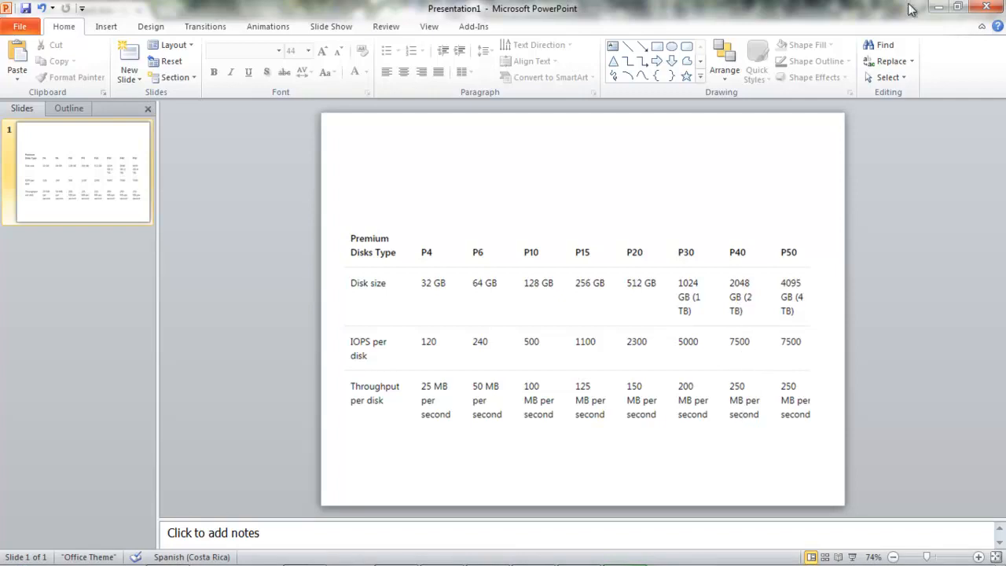
left_click(938, 8)
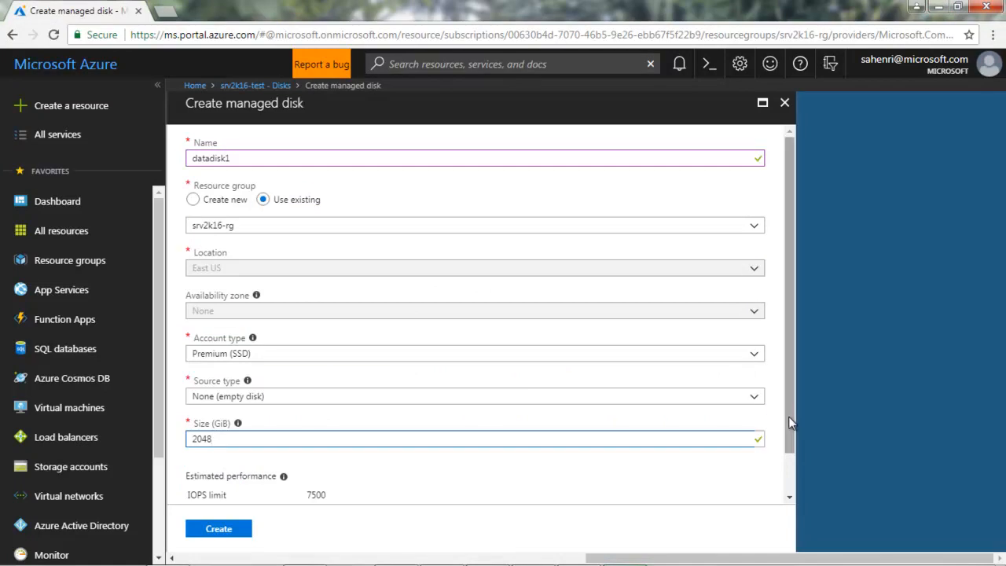
left_click_drag(791, 422, 783, 454)
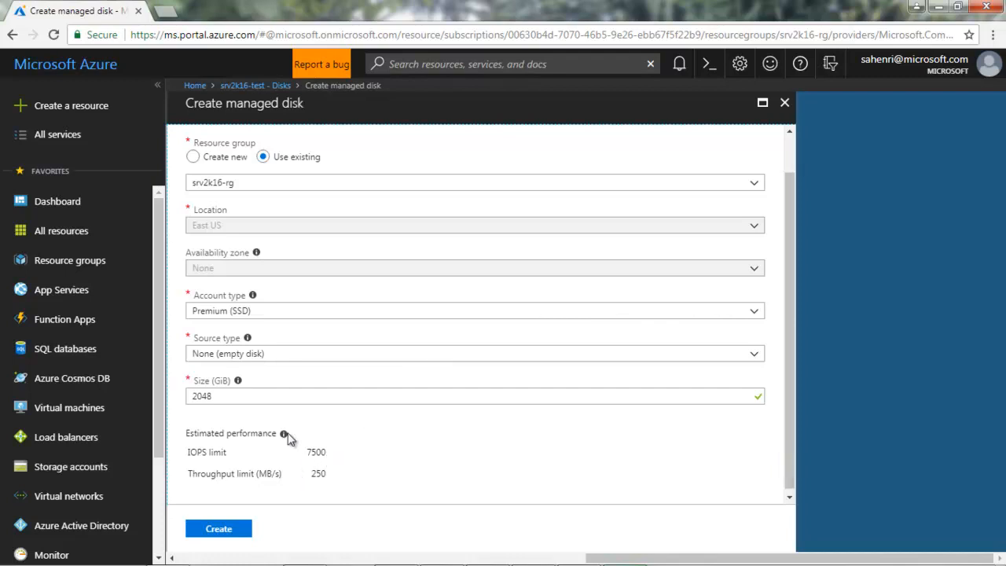
Set the managed disk's size to 64 GiB and check its estimated performance limits
double_click(220, 397)
mouse_move(555, 437)
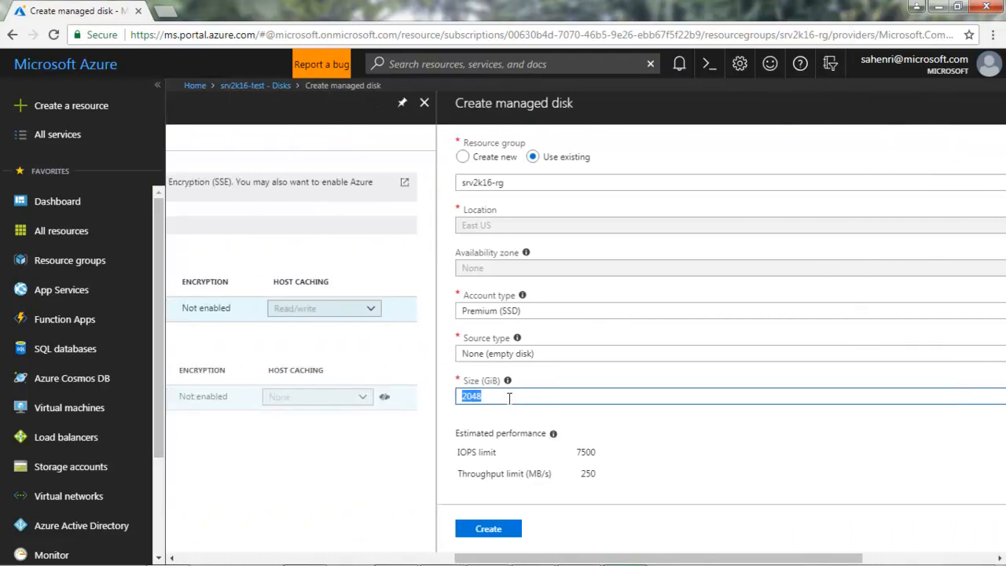
type("64")
left_click(725, 463)
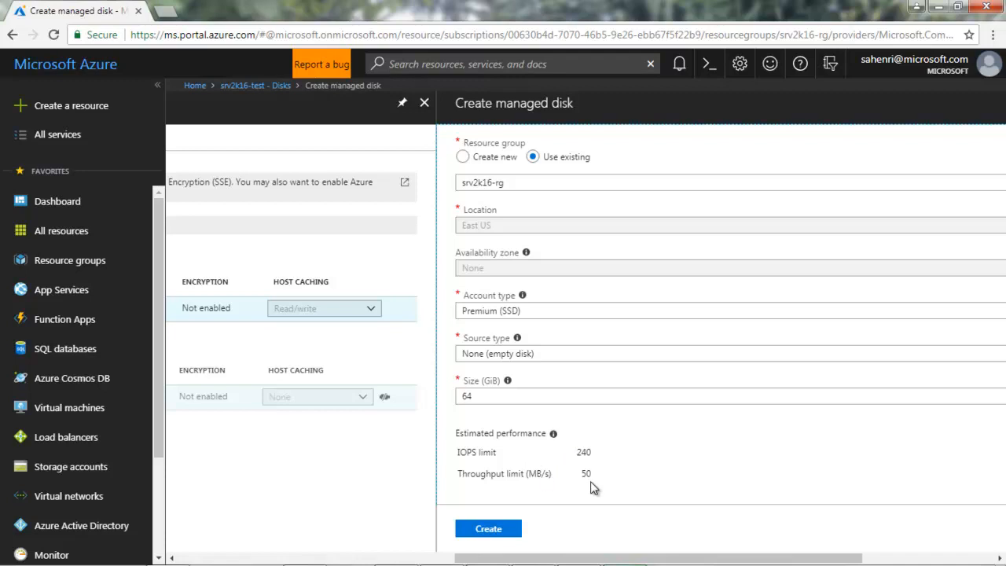
Try a disk size of 1024 GiB and check its estimated performance limits
left_click(486, 397)
left_click_drag(487, 396, 446, 395)
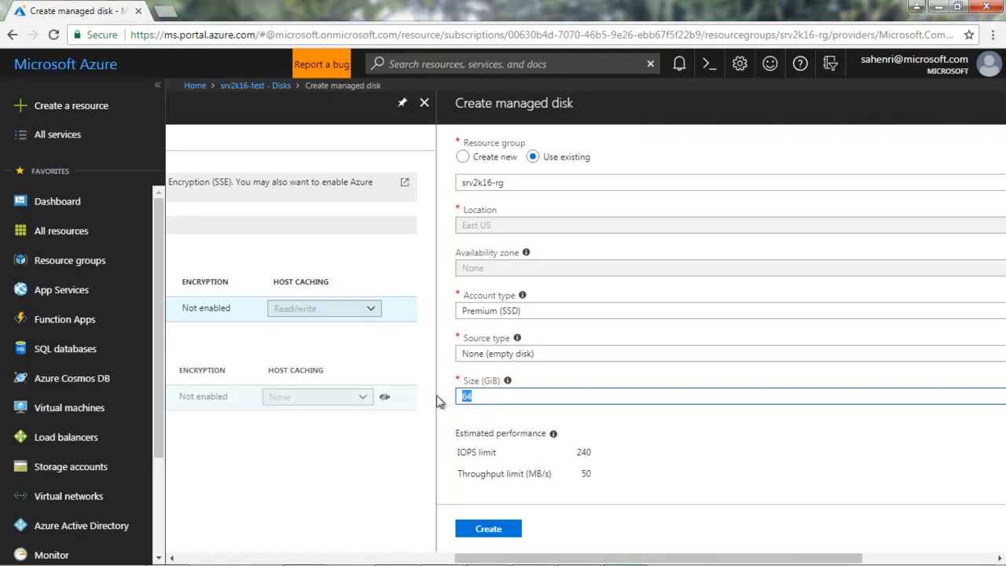
type("1024")
left_click(752, 459)
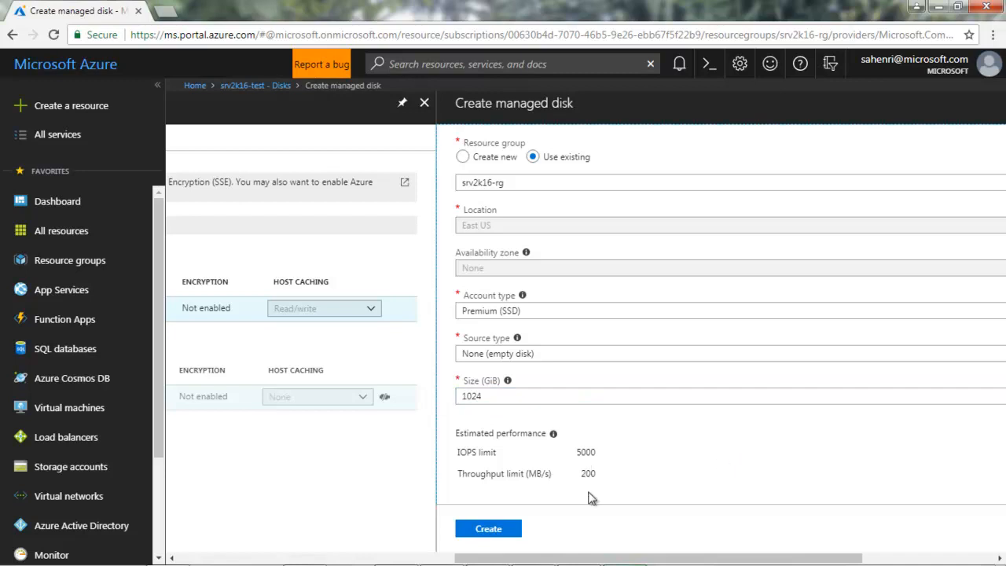
Create the managed disk with a size of 2048 GiB and save it to the virtual machine's disks
left_click_drag(487, 396, 428, 393)
type("2048")
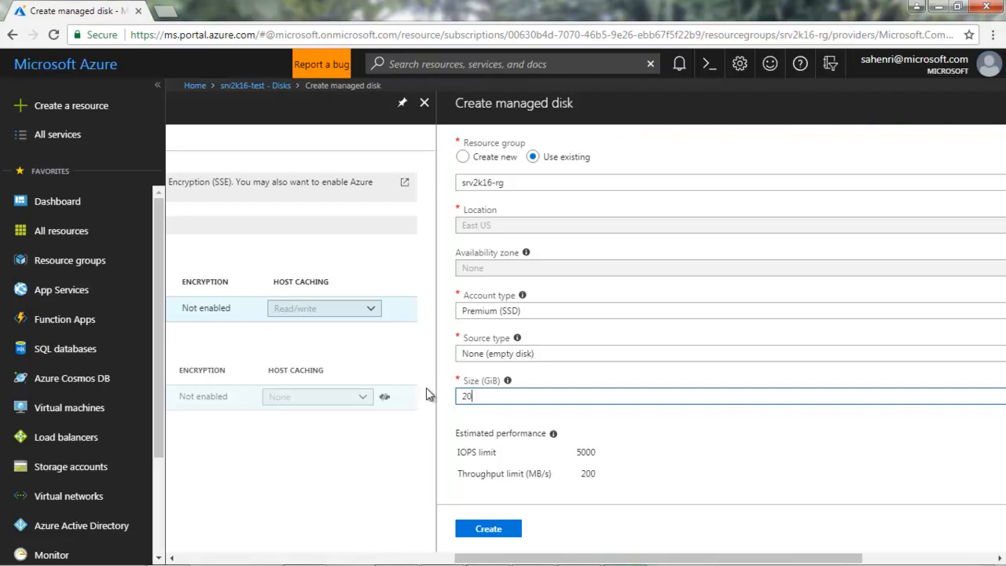
left_click(780, 465)
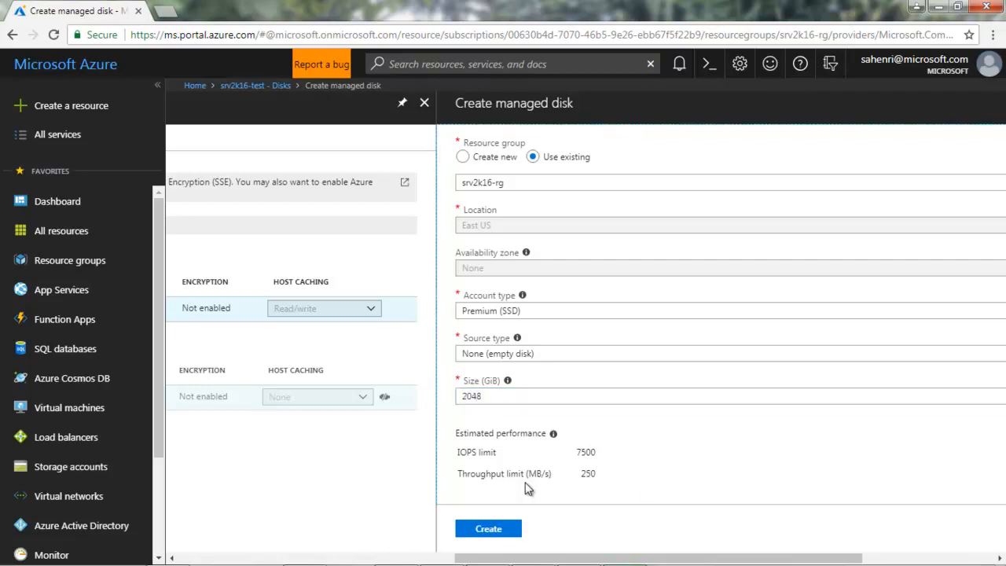
left_click(499, 531)
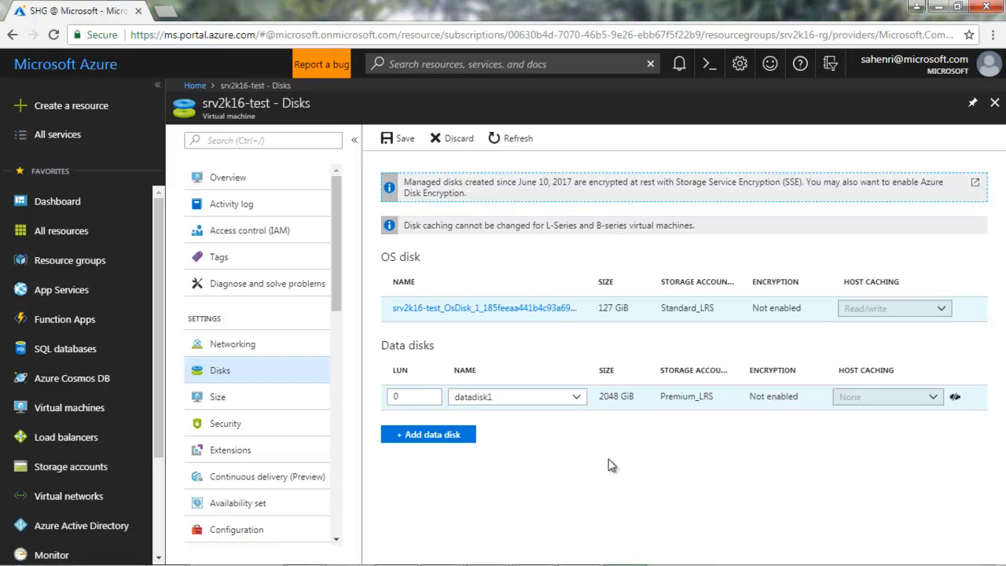
left_click(402, 140)
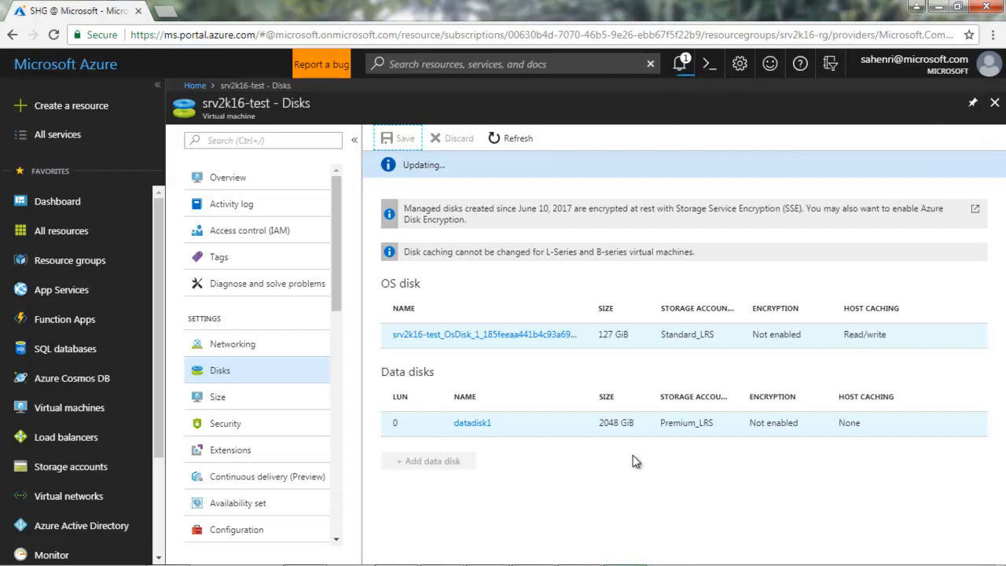
Check the notifications for the virtual machine disk update and return to the srv2k16-test disk list
left_click(684, 65)
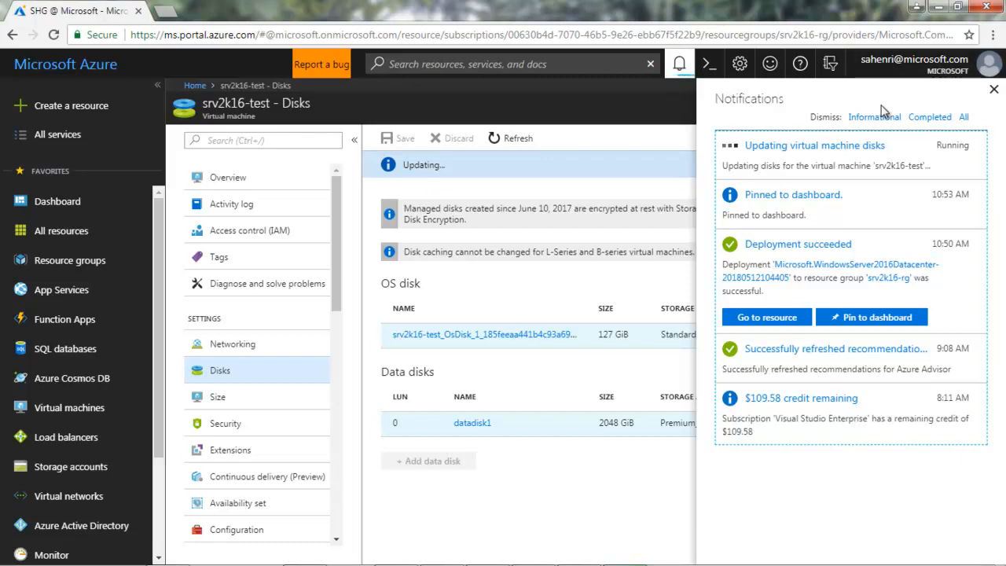
left_click(805, 149)
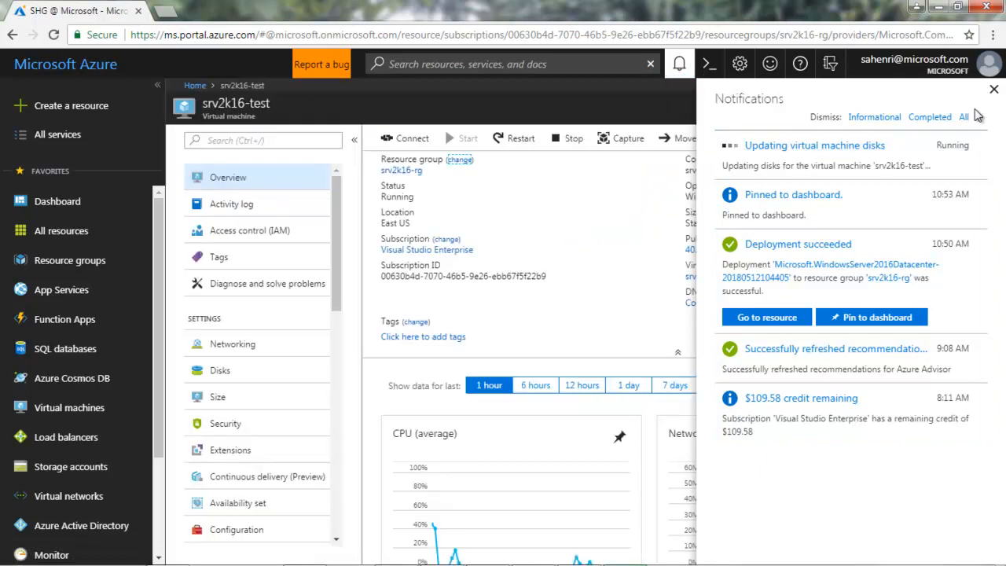
left_click(993, 89)
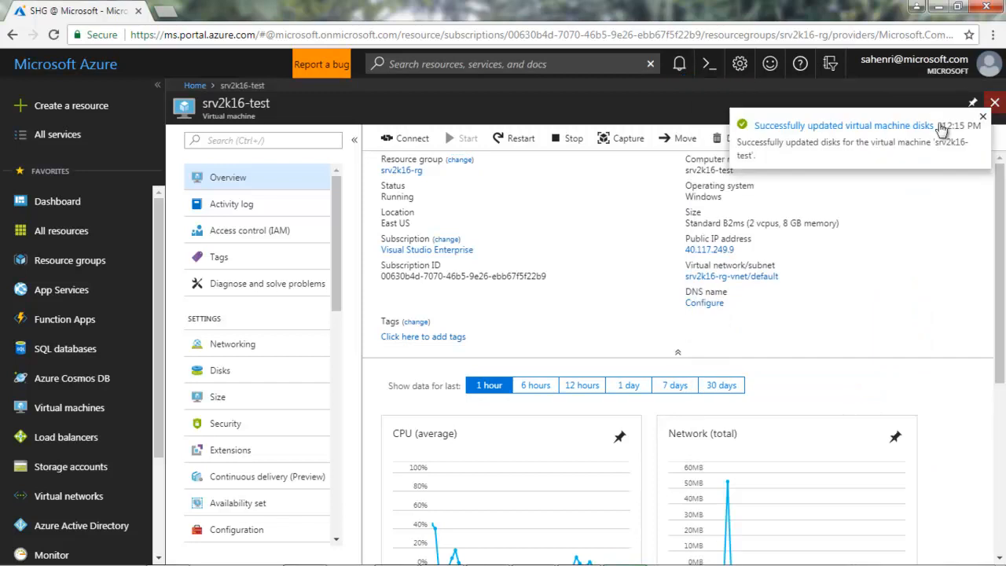
left_click(831, 127)
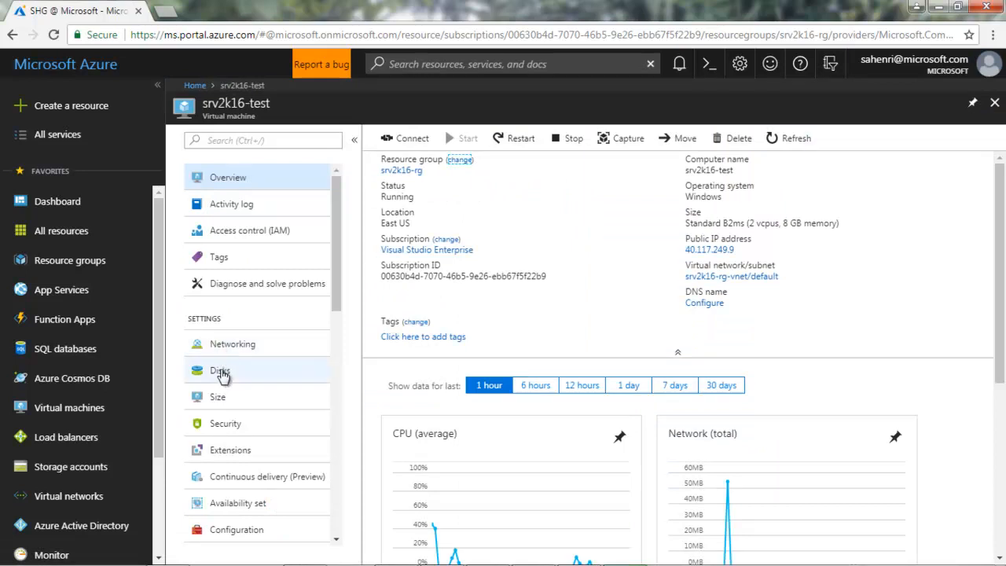
left_click(222, 373)
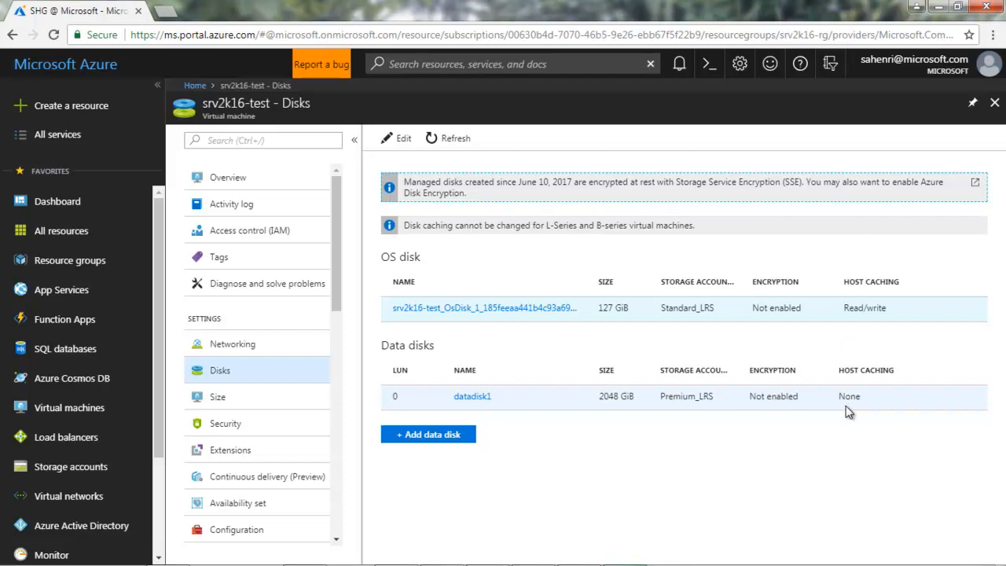
Switch to the Remote Desktop session and check the drives under This PC in a fresh File Explorer window
mouse_move(837, 564)
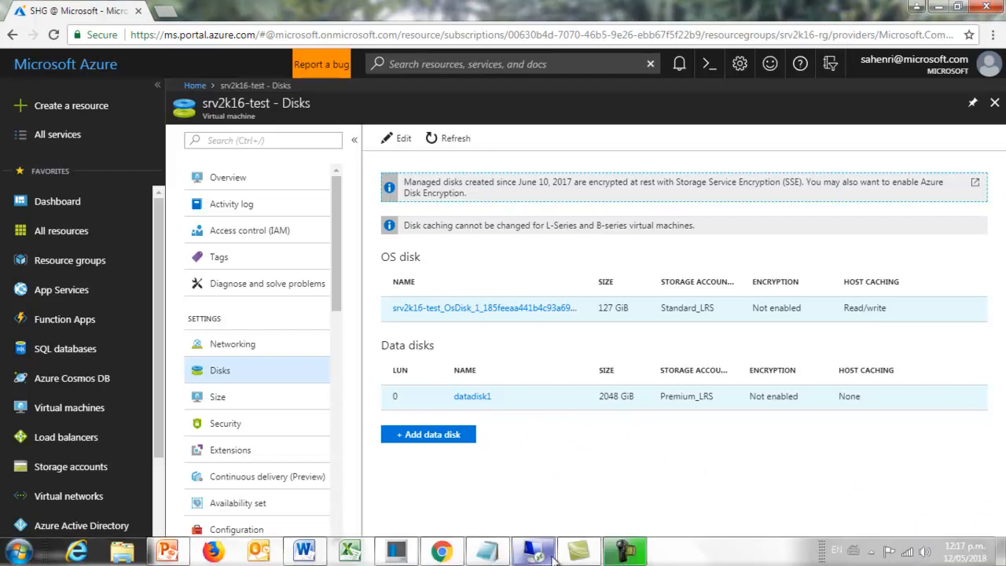
left_click(555, 550)
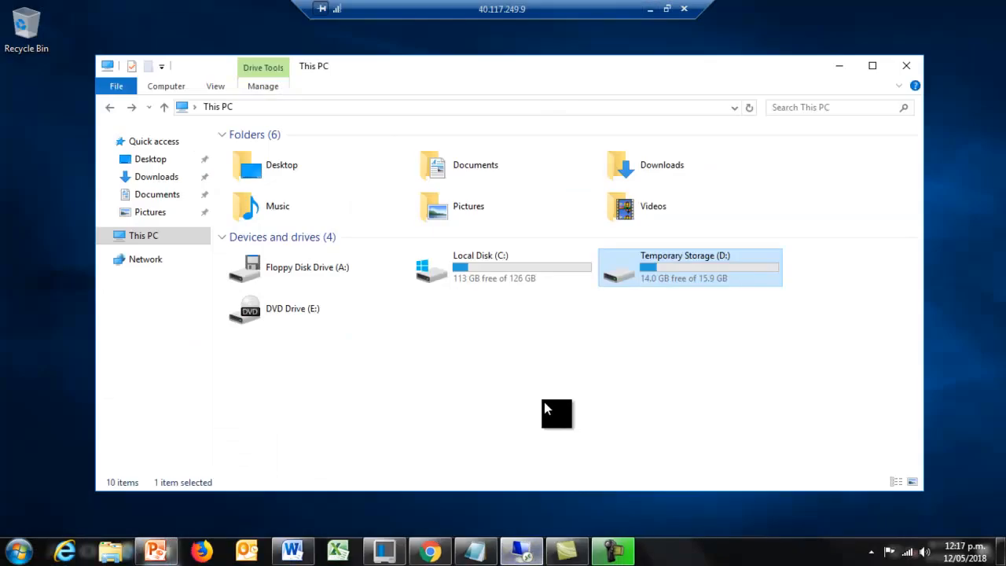
left_click(484, 398)
left_click(907, 65)
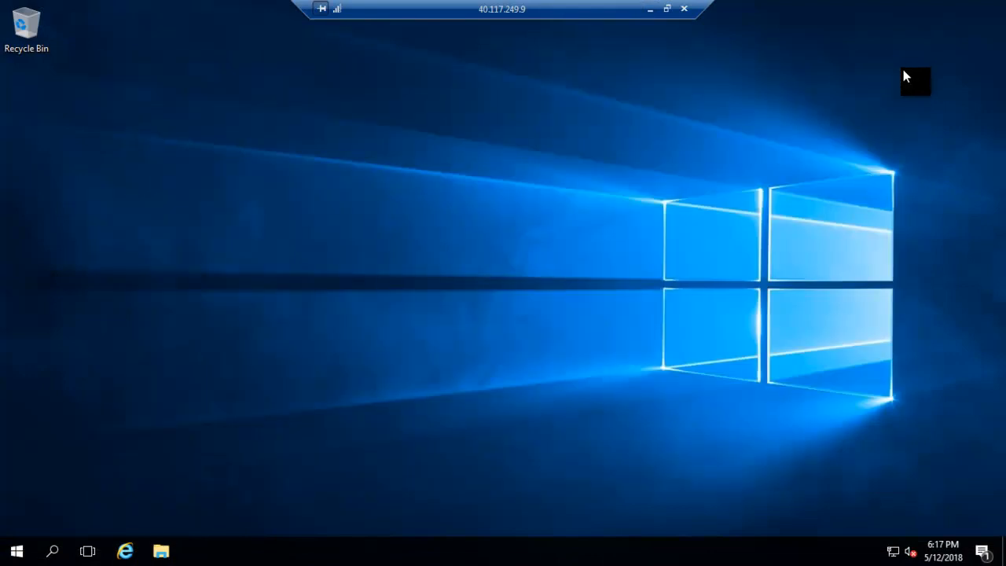
left_click(161, 552)
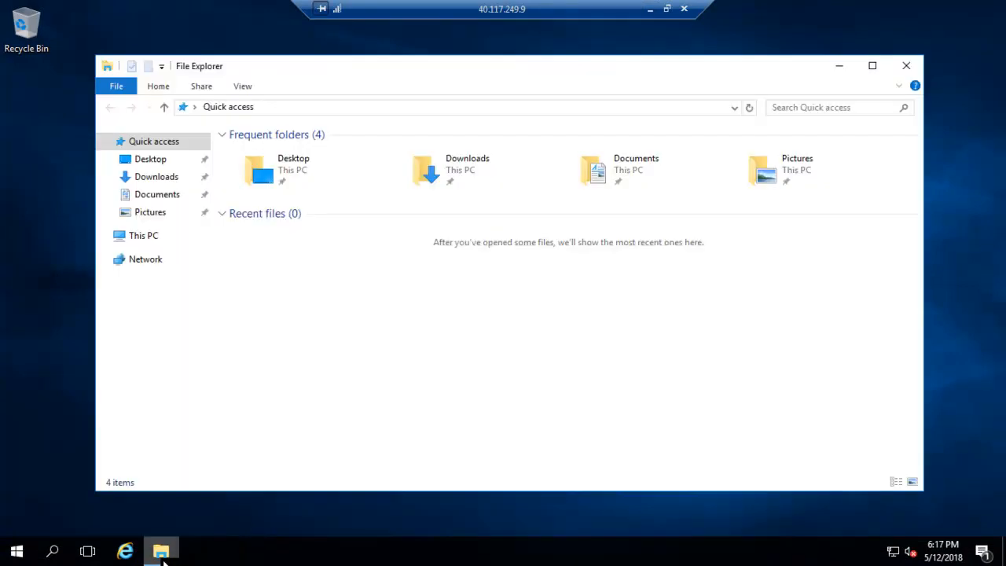
left_click(104, 235)
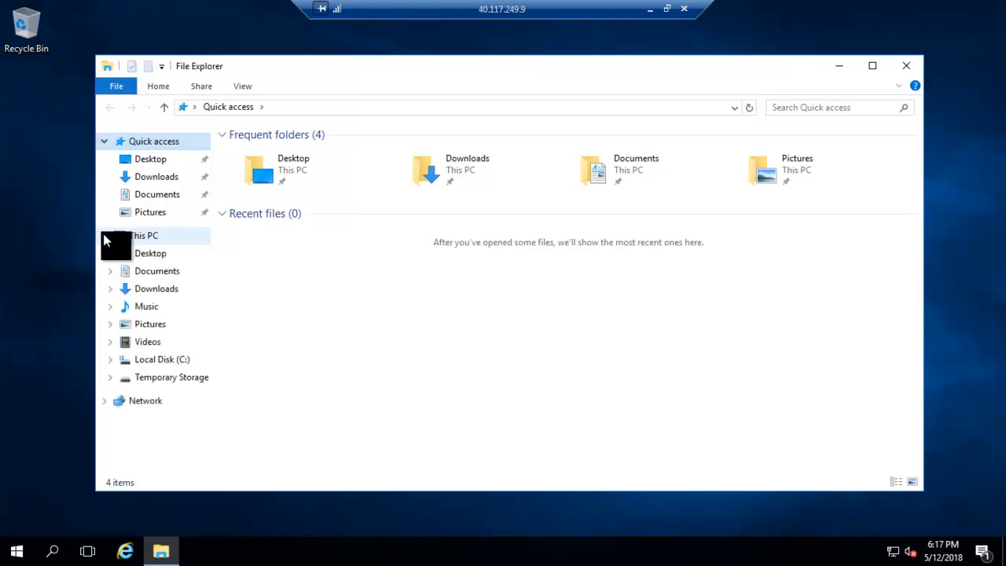
left_click(151, 240)
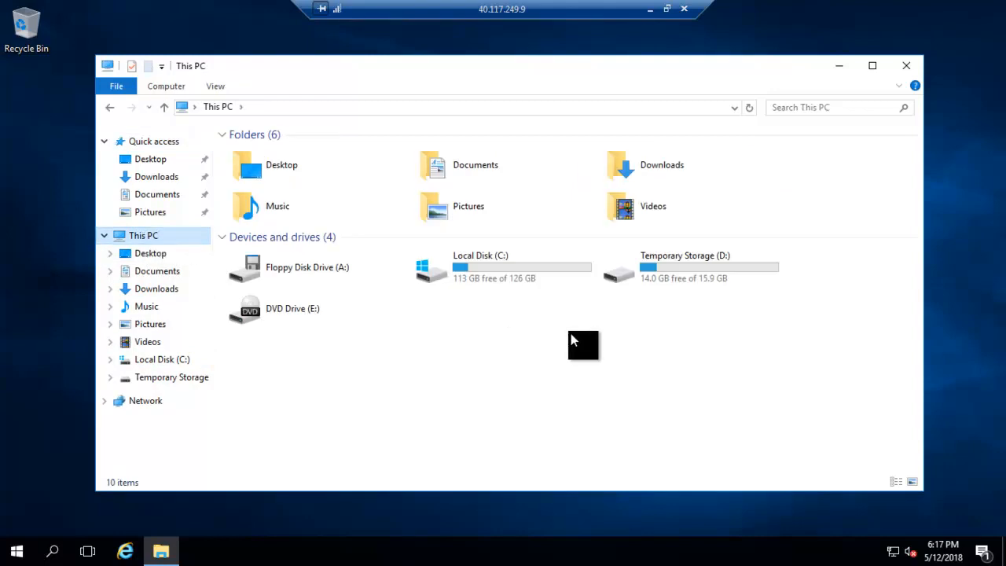
Open Disk Management through Server Manager's Computer Management tool and initialize Disk 2 with the MBR partition style
left_click(15, 550)
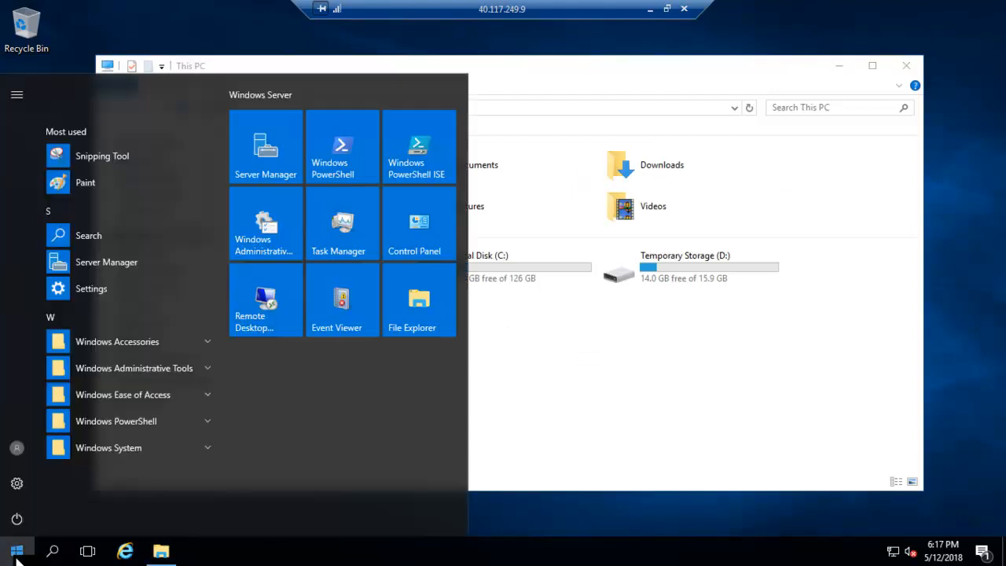
left_click(264, 161)
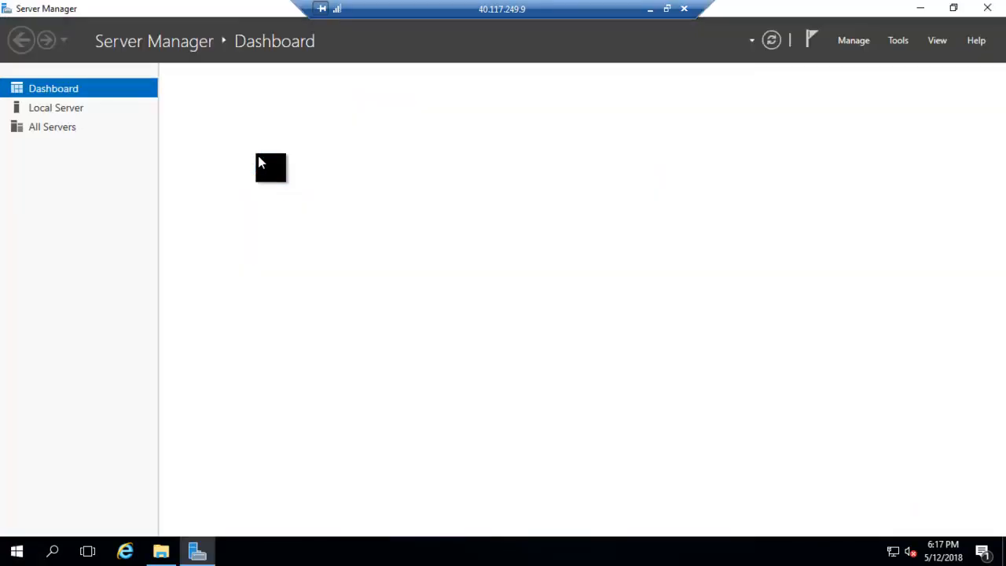
left_click(898, 41)
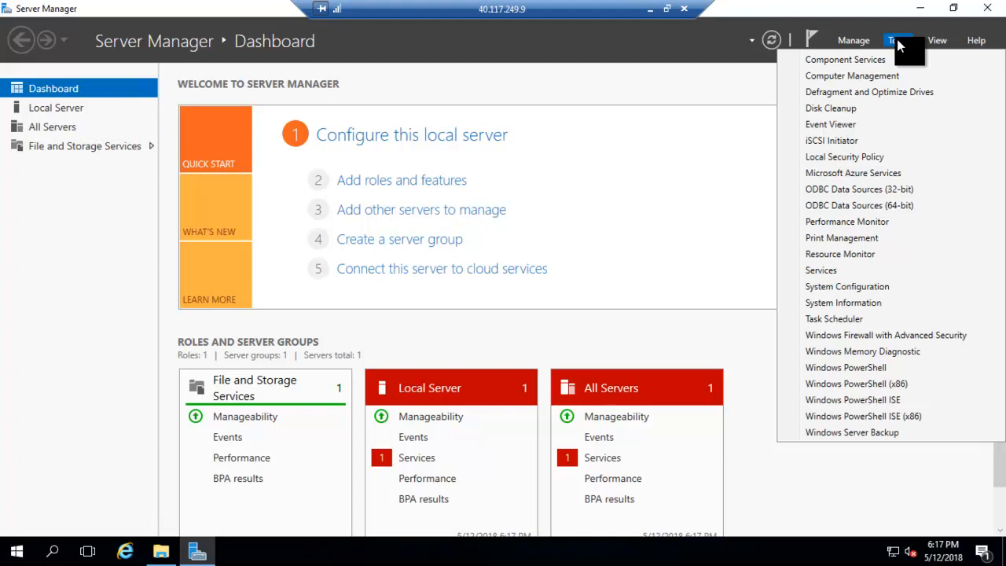
left_click(872, 75)
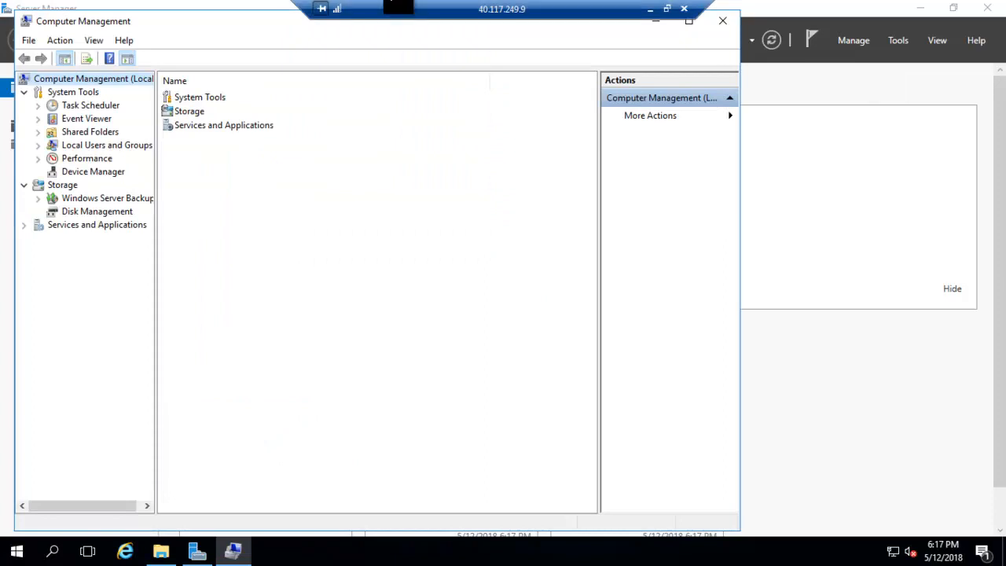
double_click(176, 27)
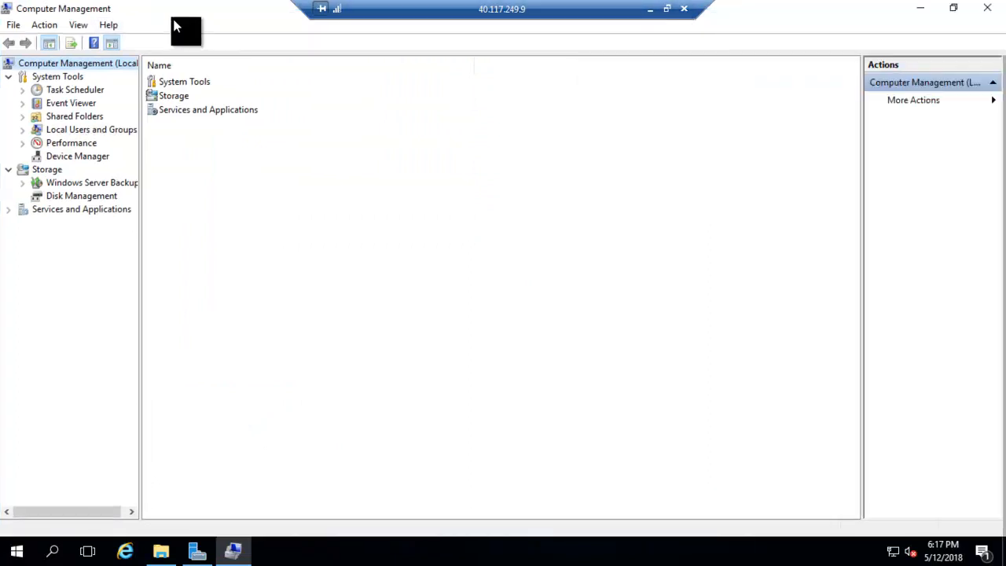
left_click(82, 197)
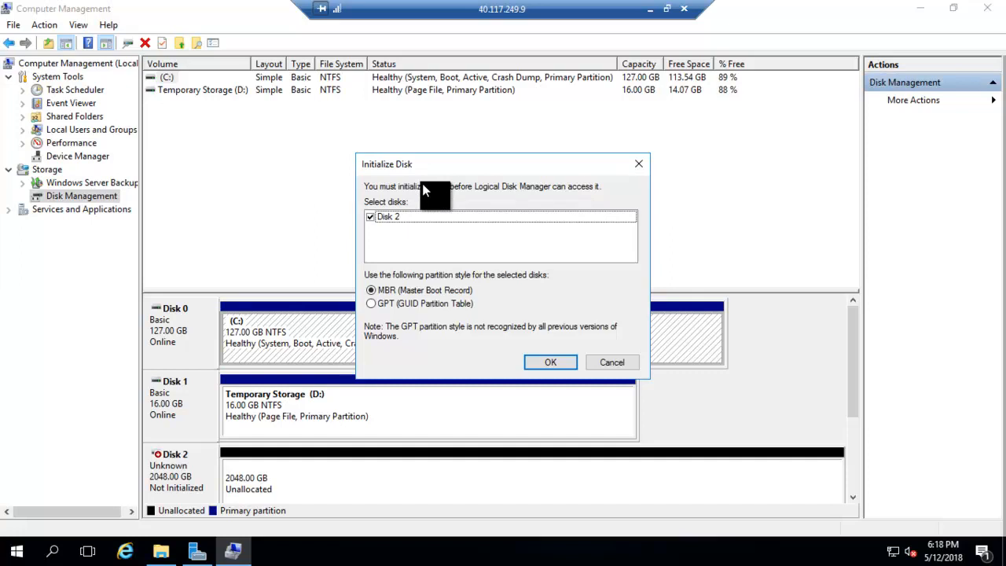
left_click(550, 363)
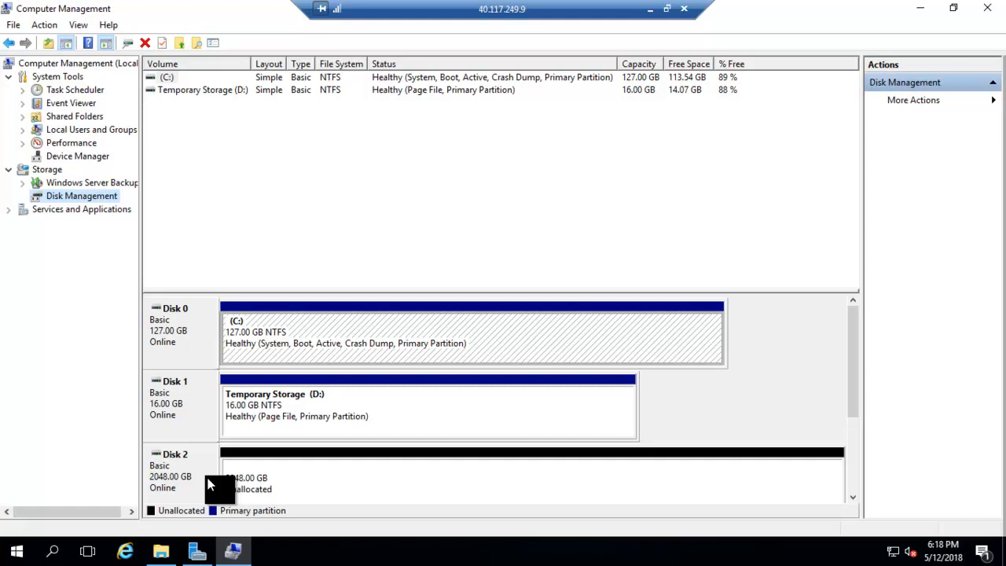
Set up a new simple volume on Disk 2's unallocated space with a size of 2097149 MB and drive letter F
right_click(309, 483)
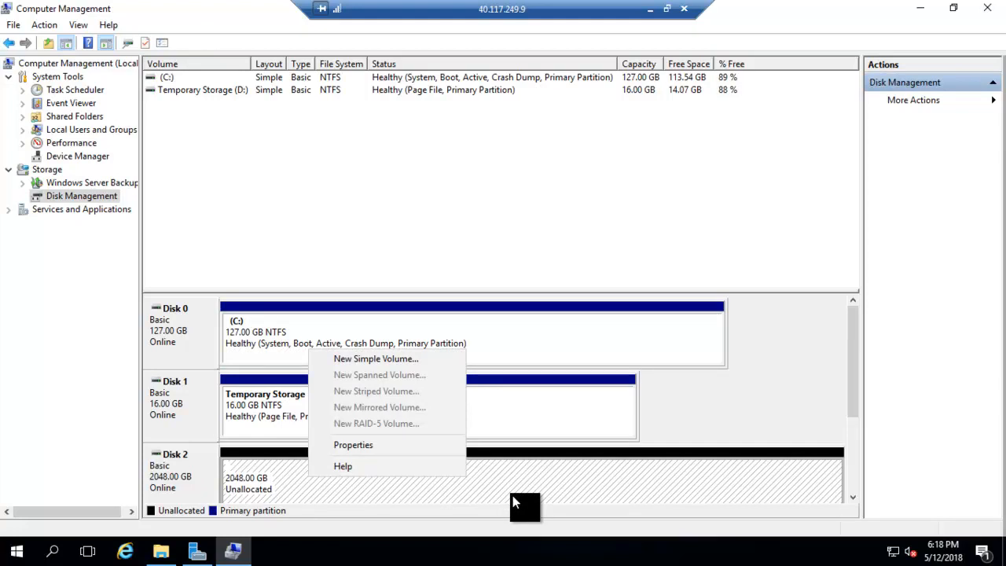
left_click(417, 360)
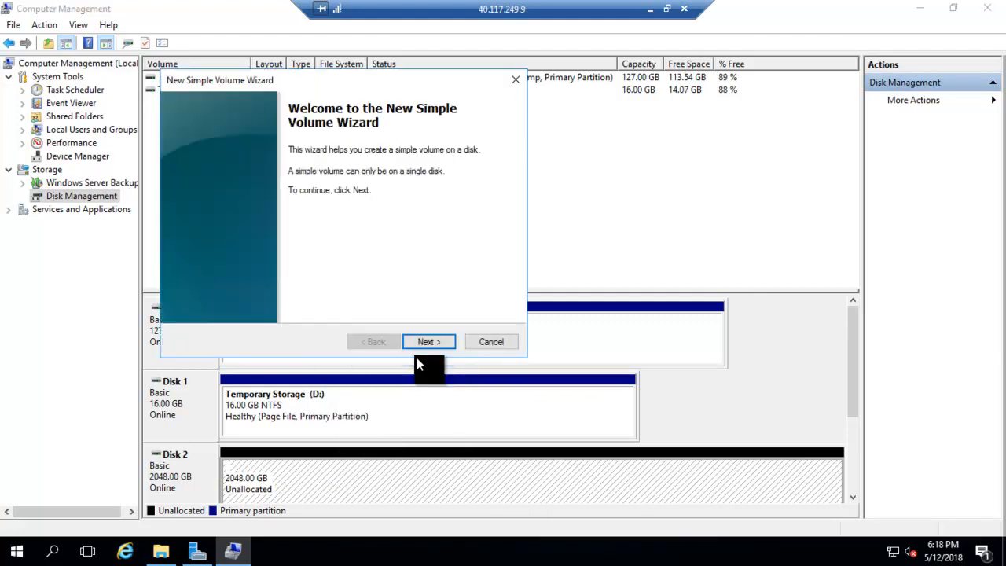
left_click(428, 342)
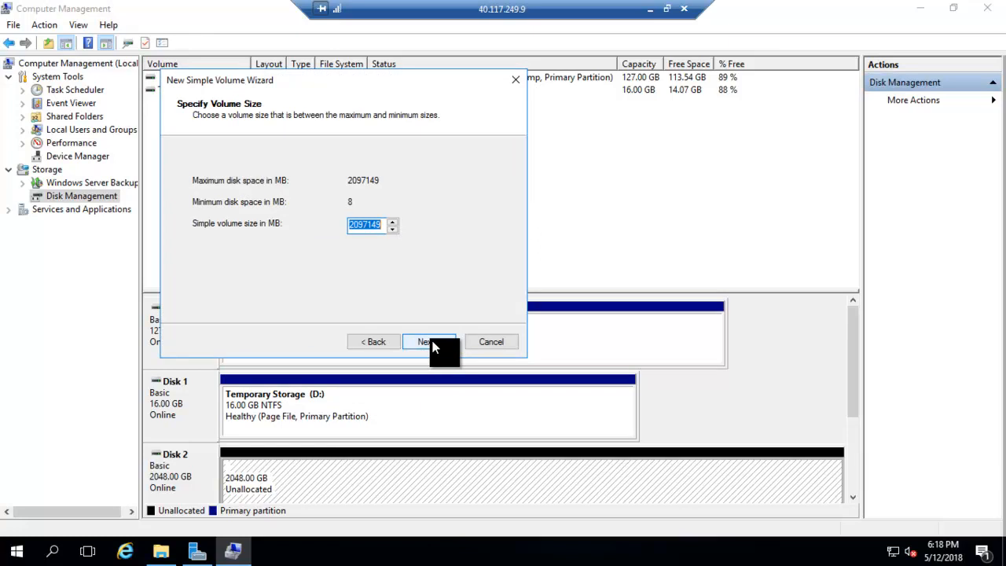
left_click(429, 342)
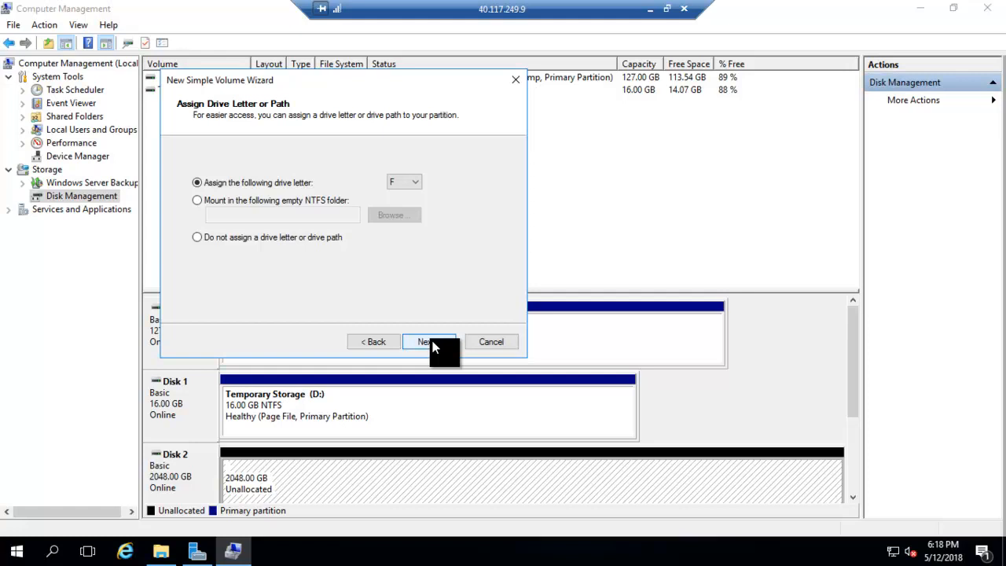
left_click(428, 342)
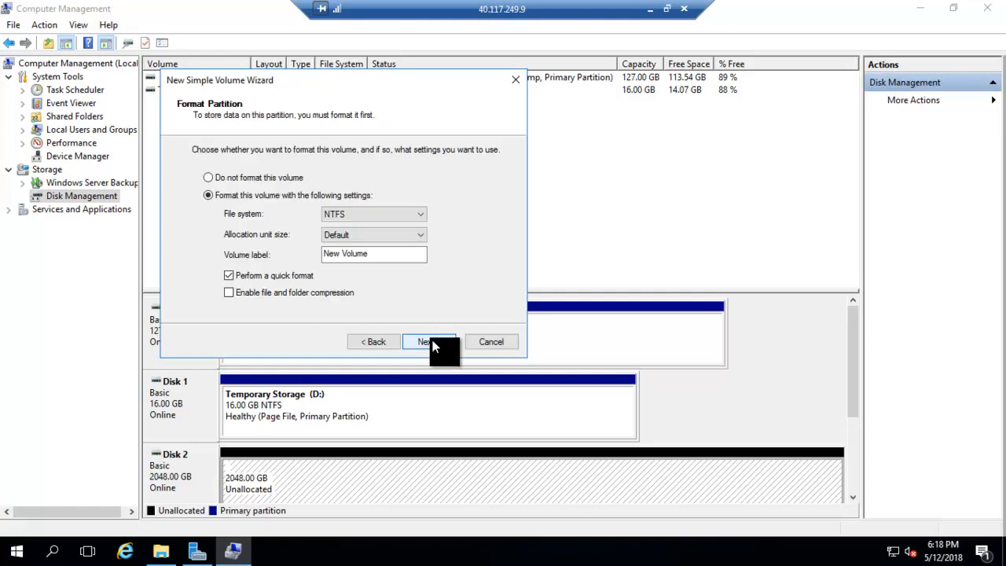
Label the new volume "data disk" and quick-format it as NTFS with the default allocation unit size
left_click(405, 254)
left_click_drag(405, 254, 259, 234)
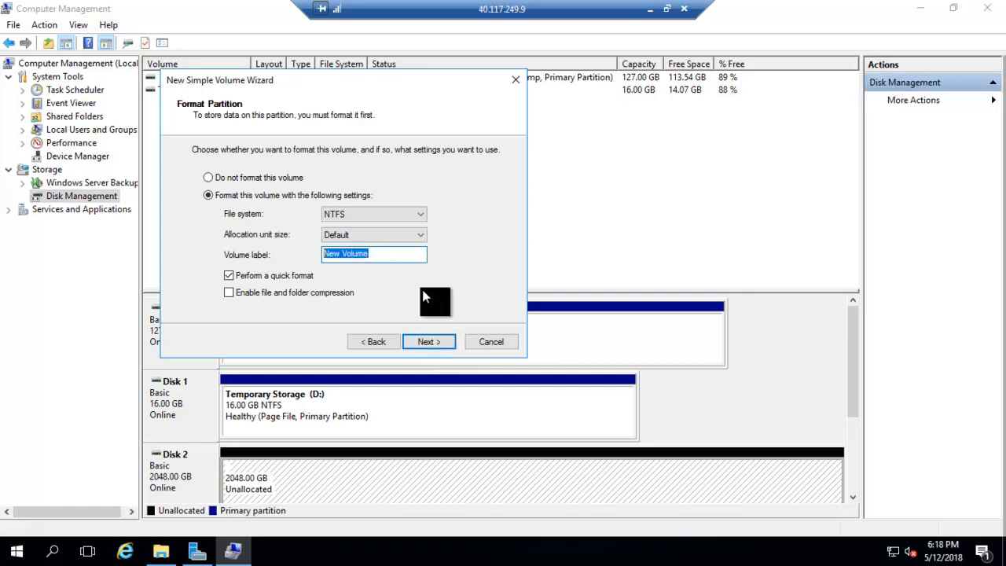
type("data disk")
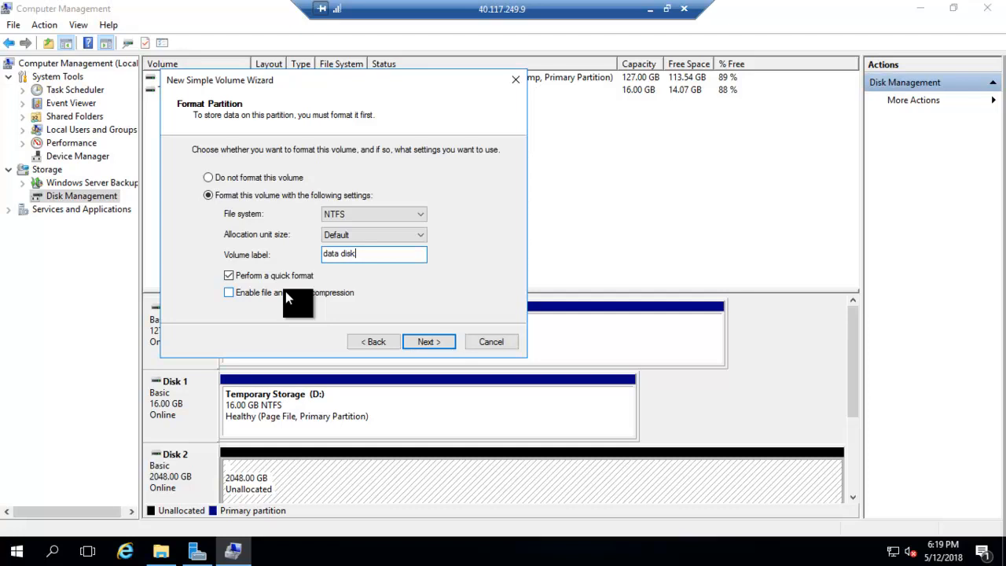
left_click(426, 342)
left_click(429, 342)
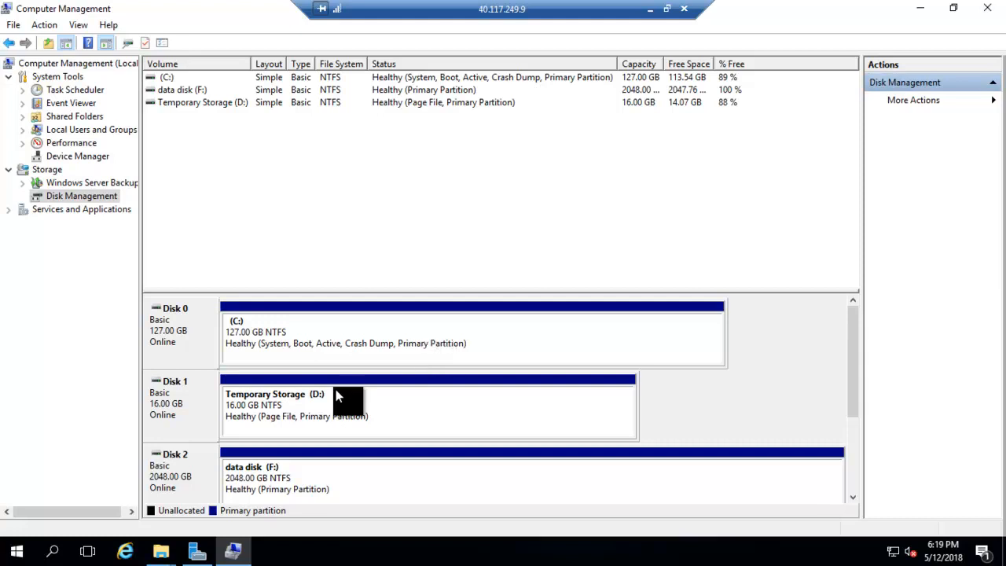
Return to This PC in File Explorer and check the listed drives for the new data disk
left_click(162, 551)
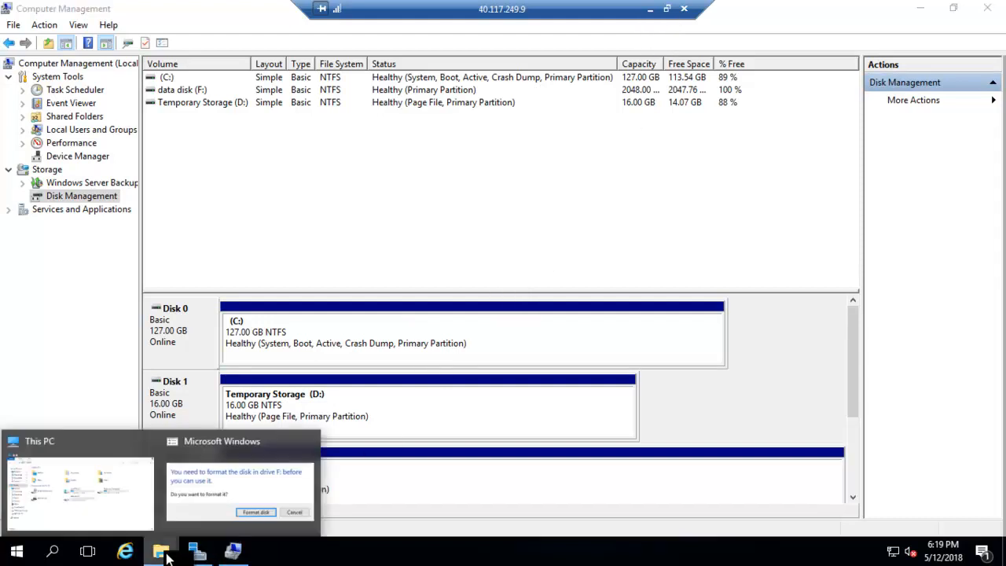
left_click(218, 515)
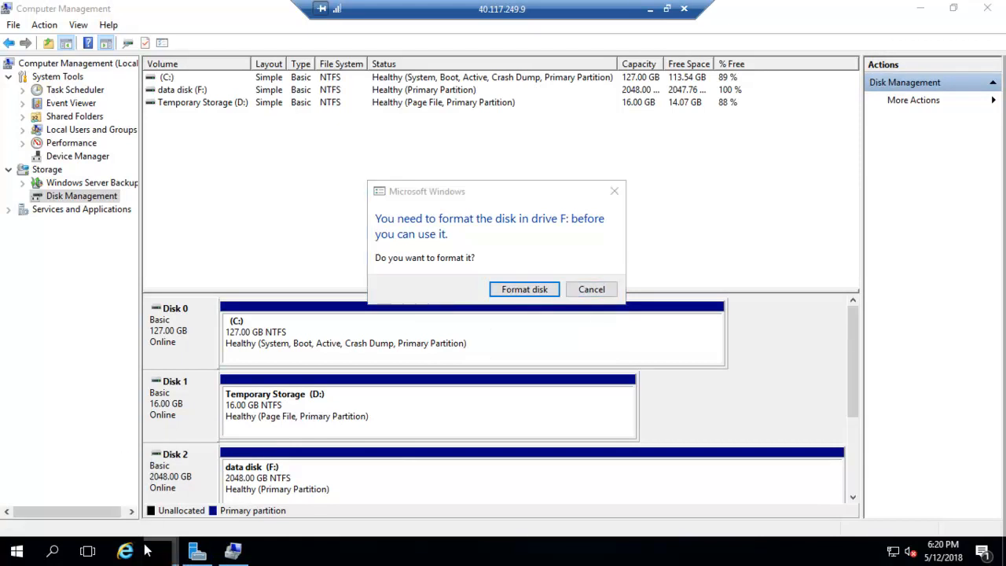
mouse_move(161, 550)
left_click(121, 505)
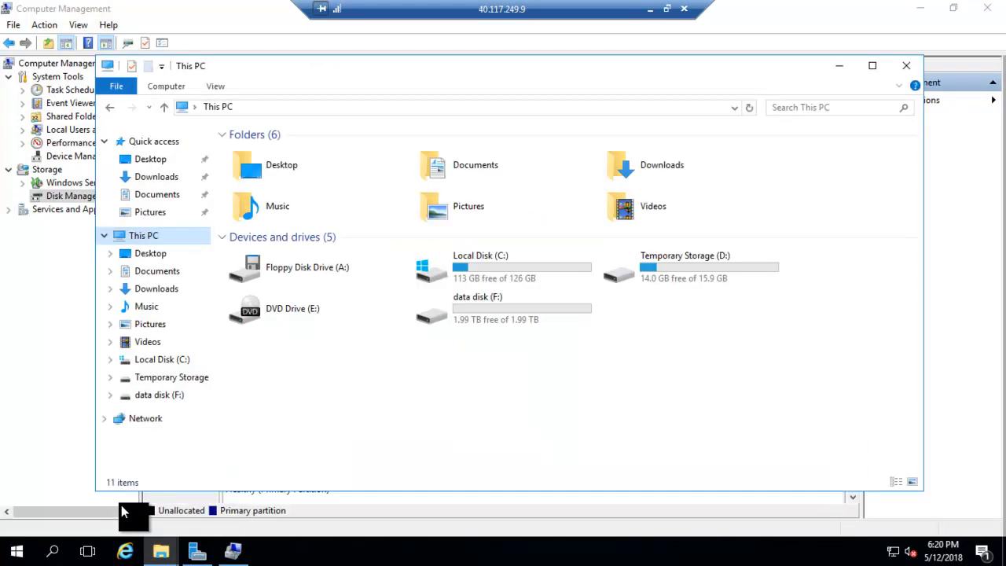
Open the data disk (F:) and view its properties, then close File Explorer and dismiss the format prompt
left_click(484, 311)
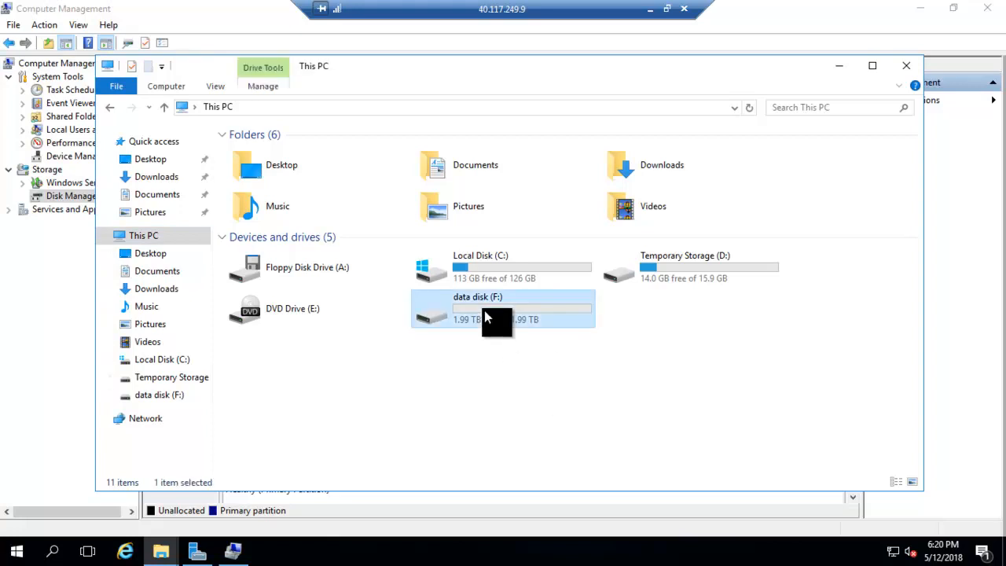
double_click(484, 310)
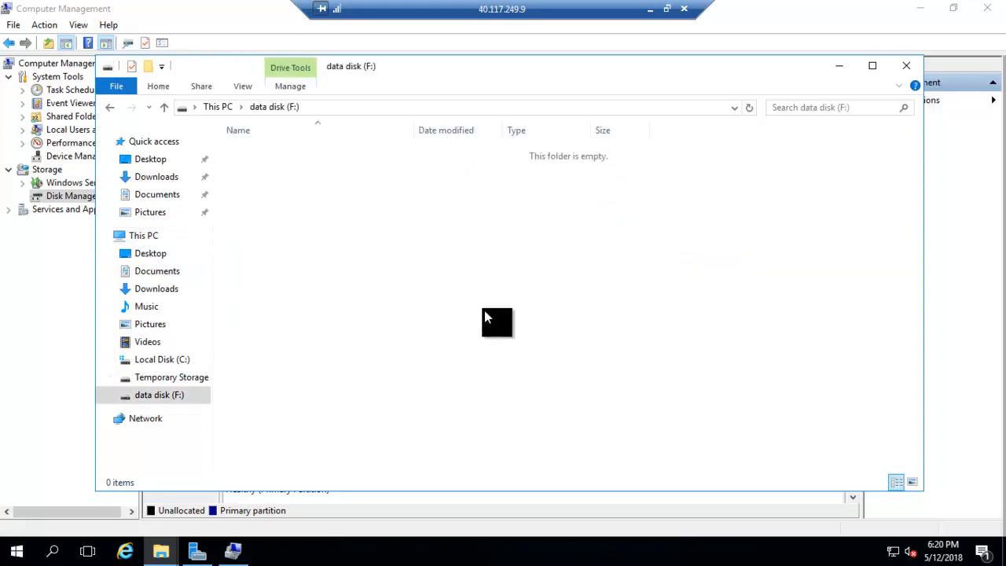
right_click(193, 398)
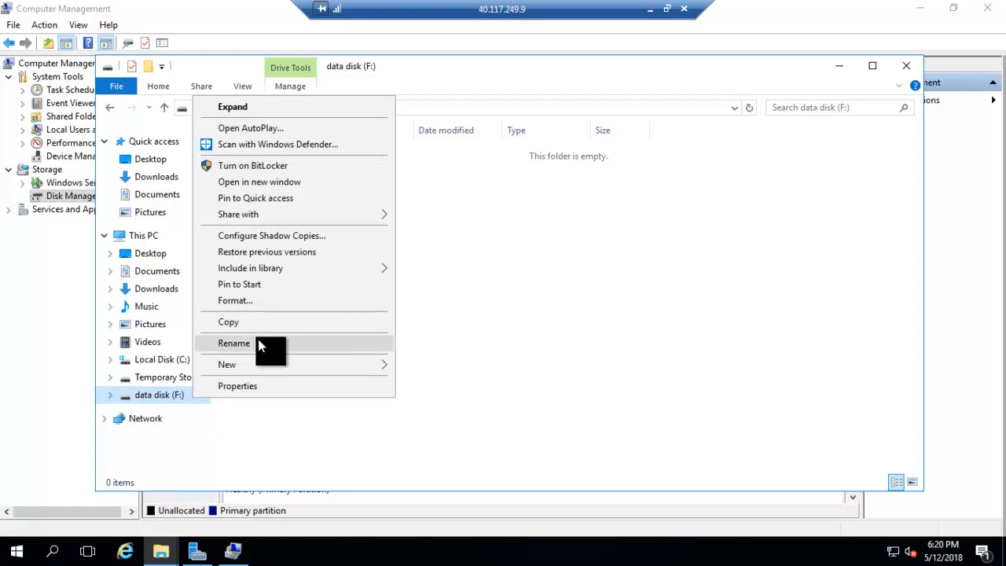
left_click(248, 385)
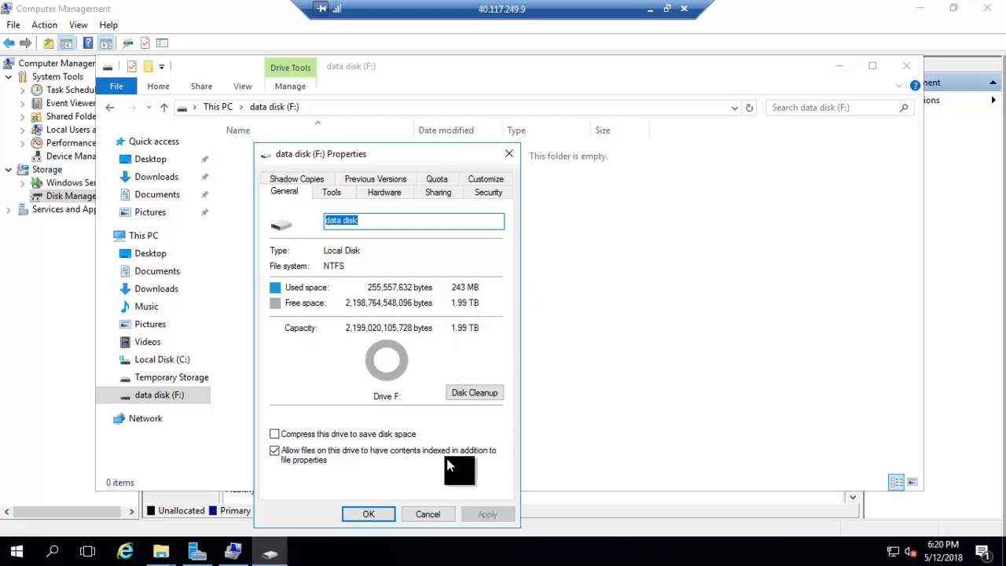
left_click(428, 514)
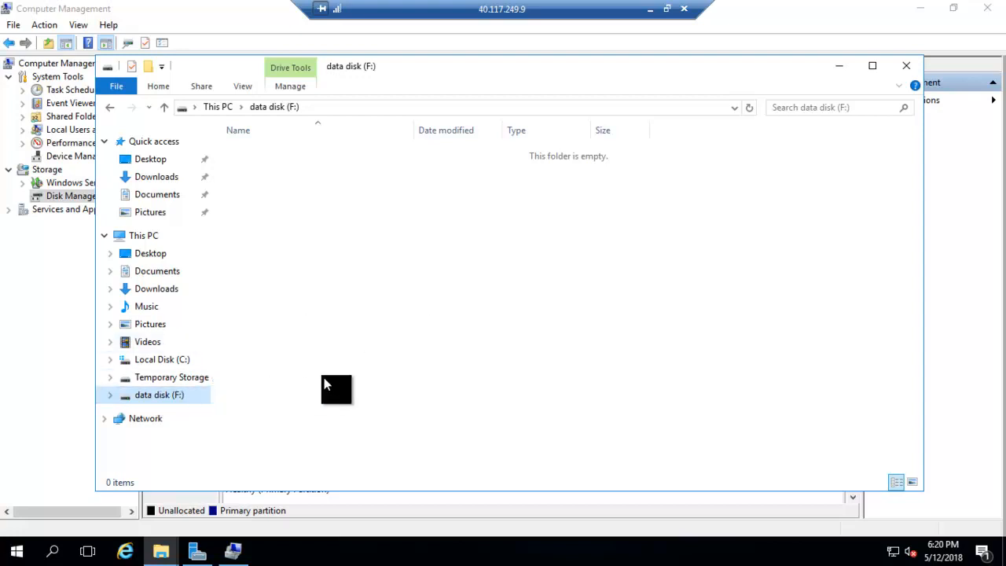
left_click(906, 65)
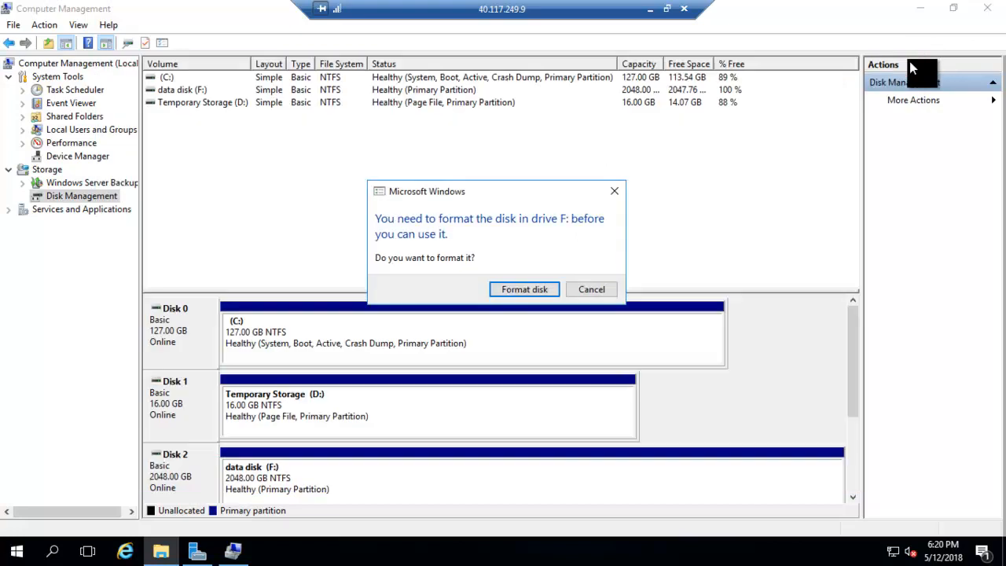
left_click(600, 291)
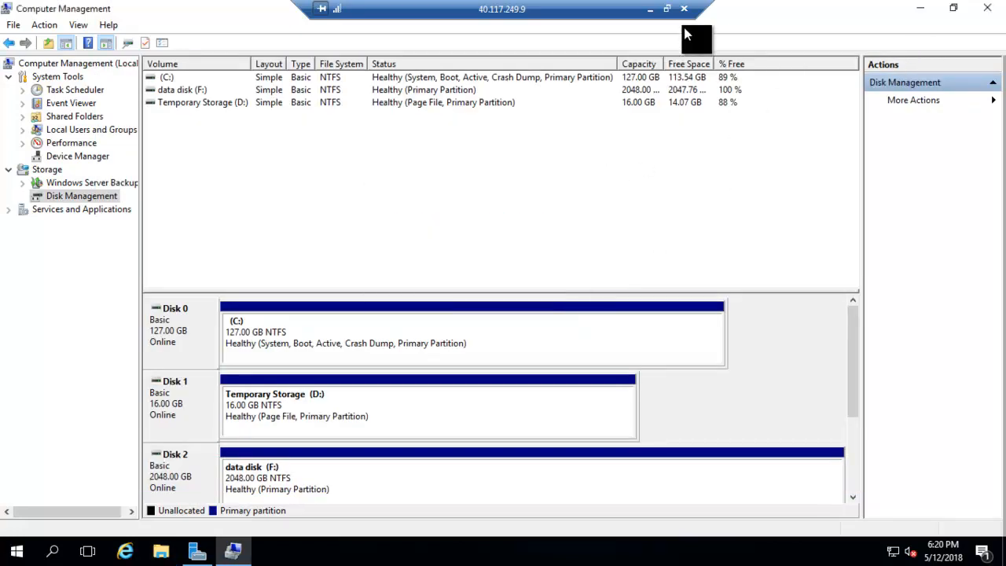
Switch to the Azure portal and leave the srv2k16-test Disks page without saving a new data disk row
left_click(649, 9)
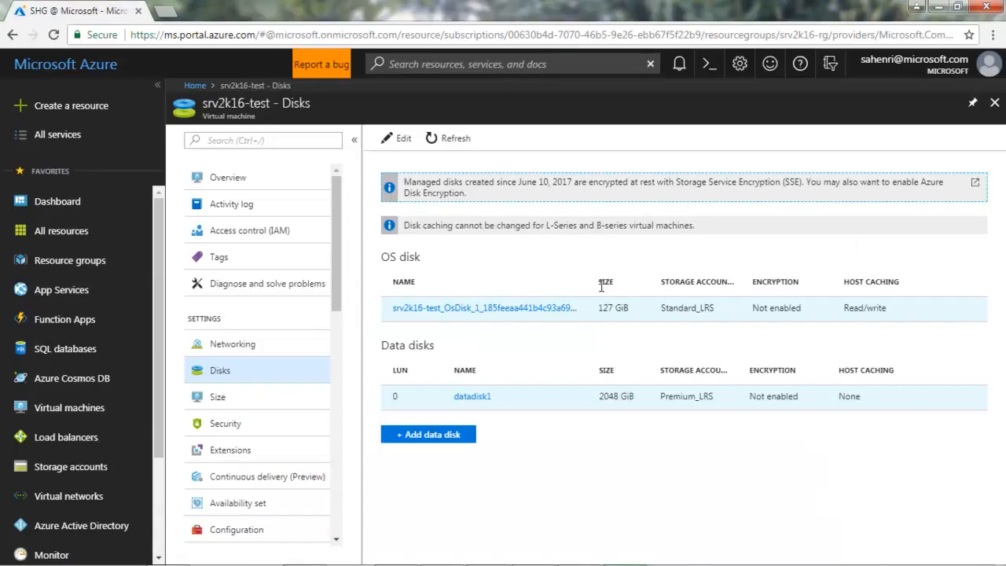
left_click(566, 499)
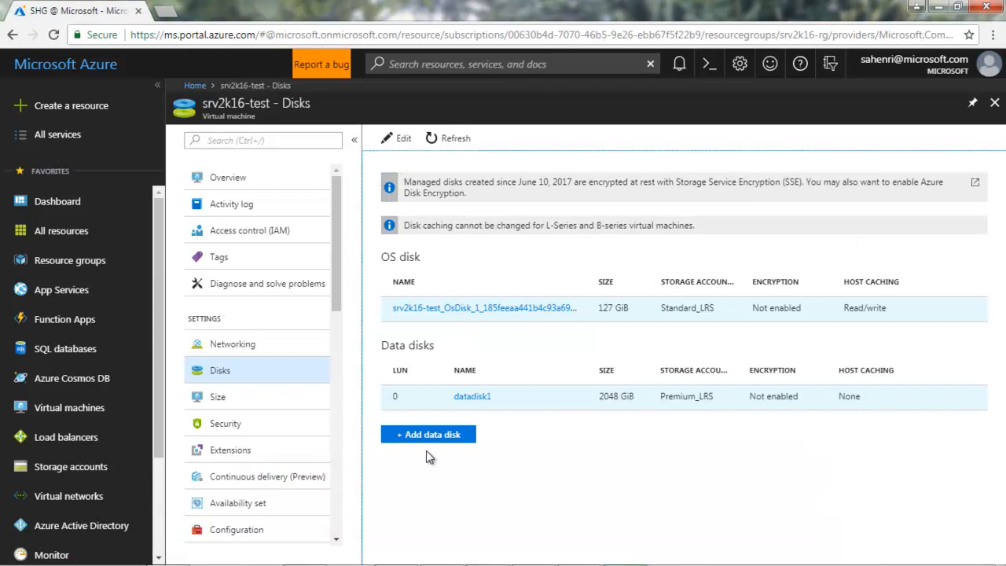
left_click(412, 436)
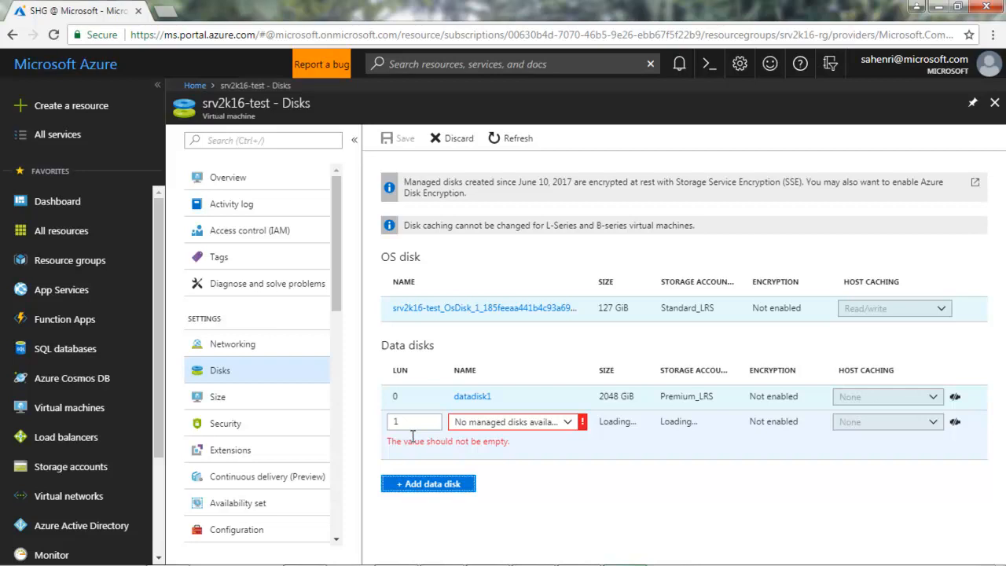
left_click(995, 103)
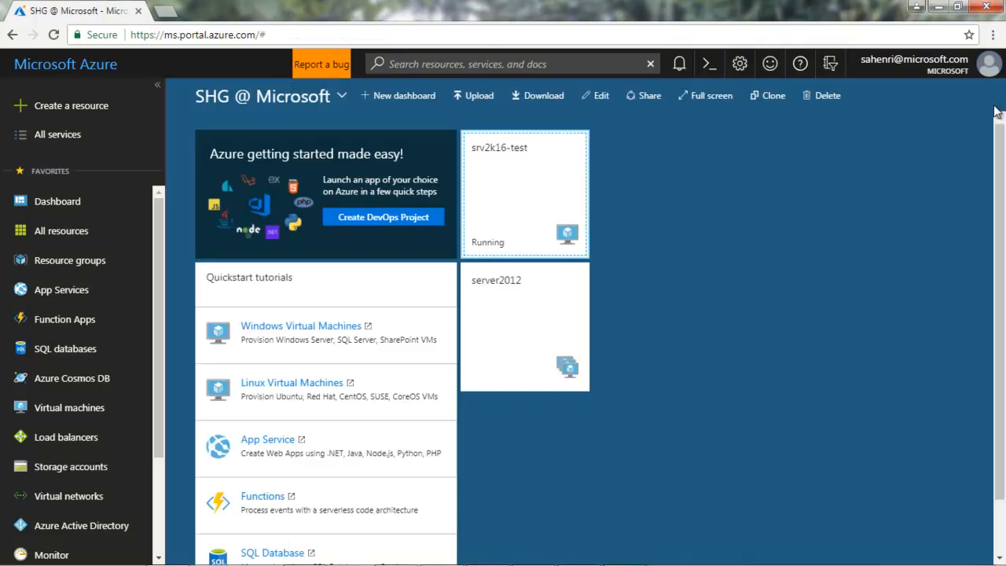
Resize the srv2k16-test virtual machine to the B8ms size
left_click(489, 222)
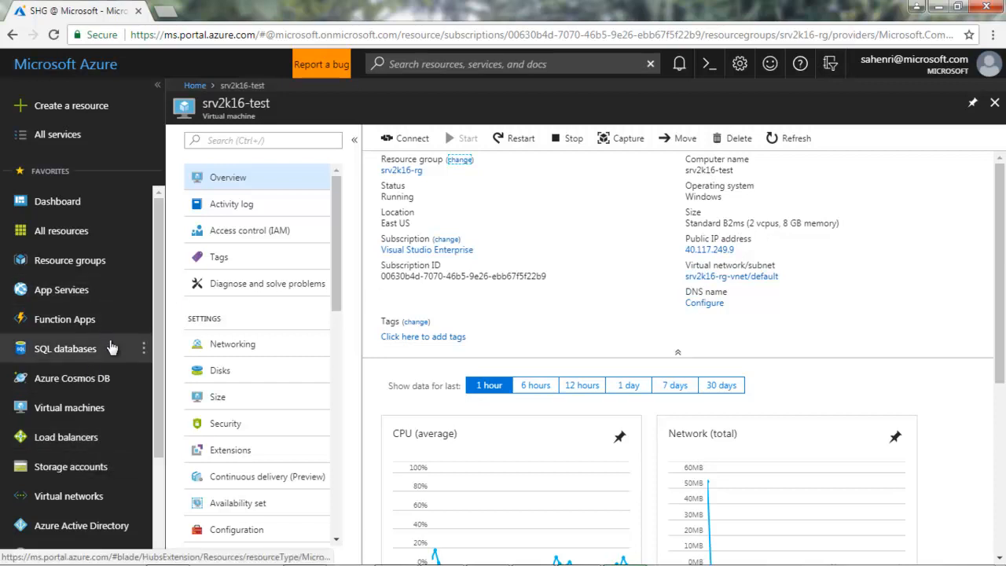
left_click(231, 399)
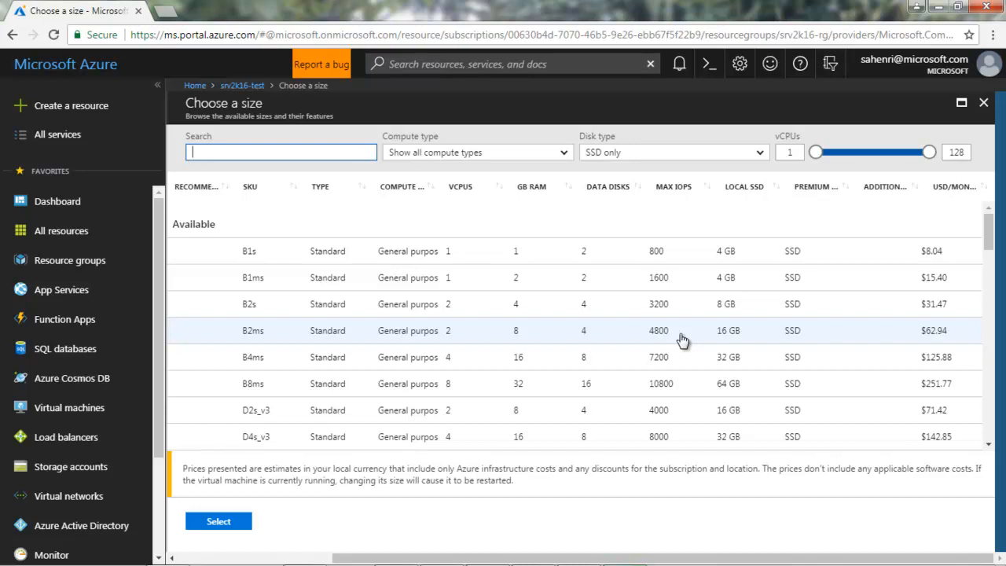
left_click(574, 340)
left_click(442, 391)
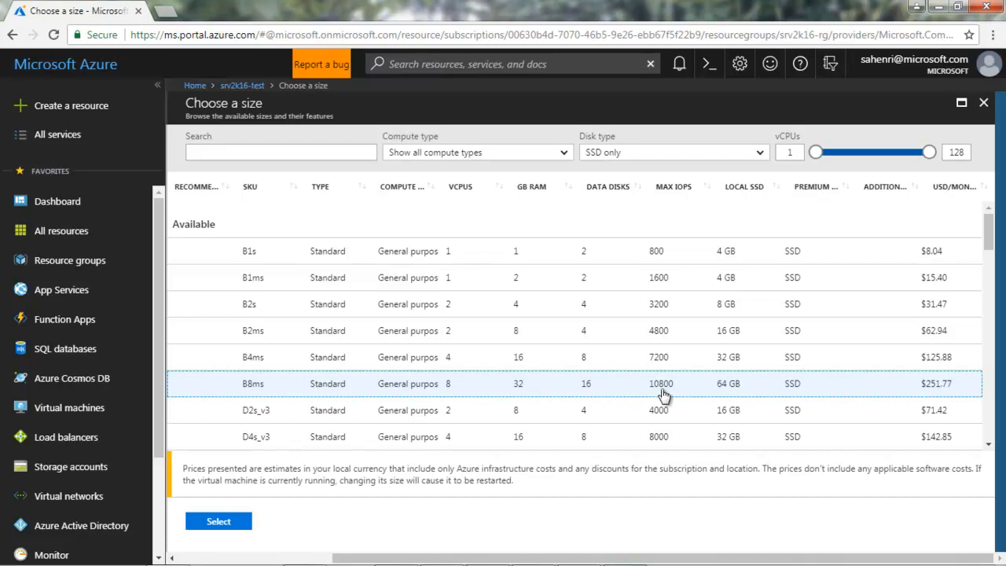
left_click(305, 390)
left_click(223, 525)
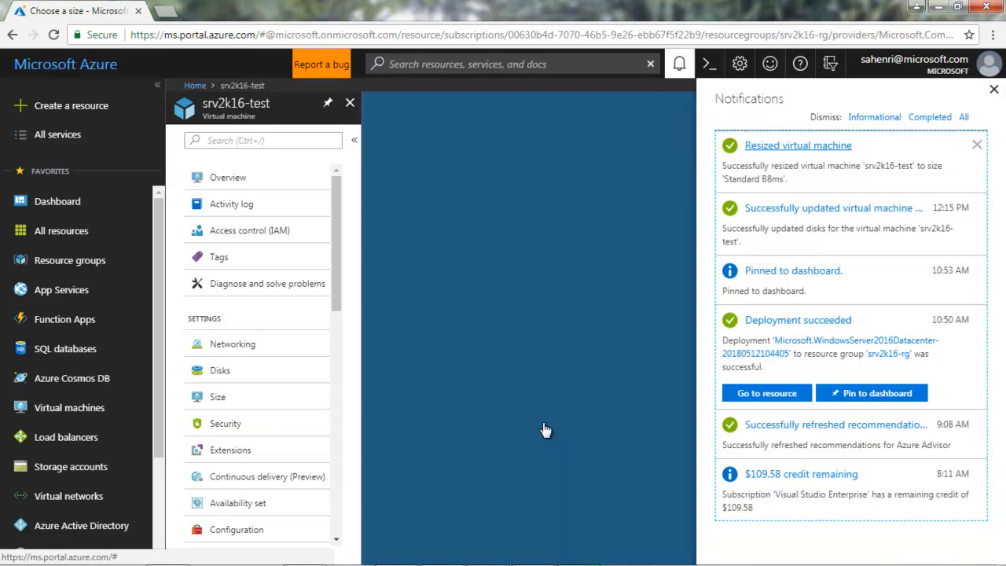
Open the resized VM from its notification and check the size listed in its overview
left_click(993, 90)
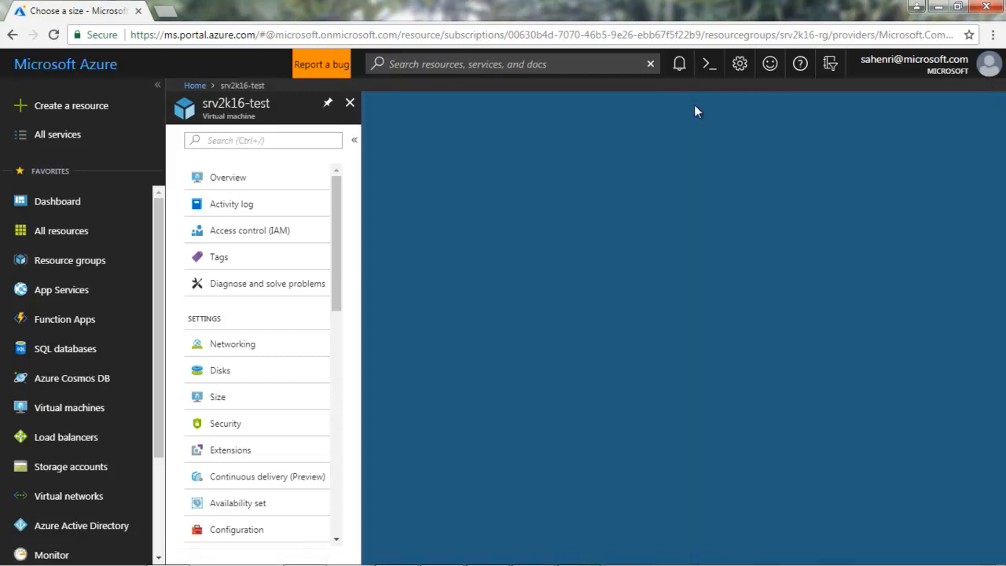
left_click(680, 66)
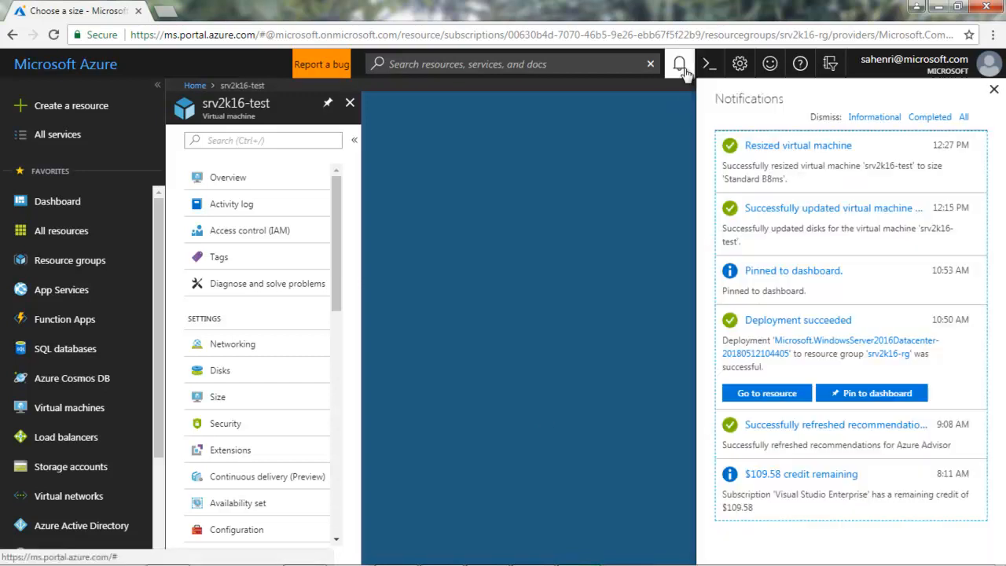
left_click(765, 147)
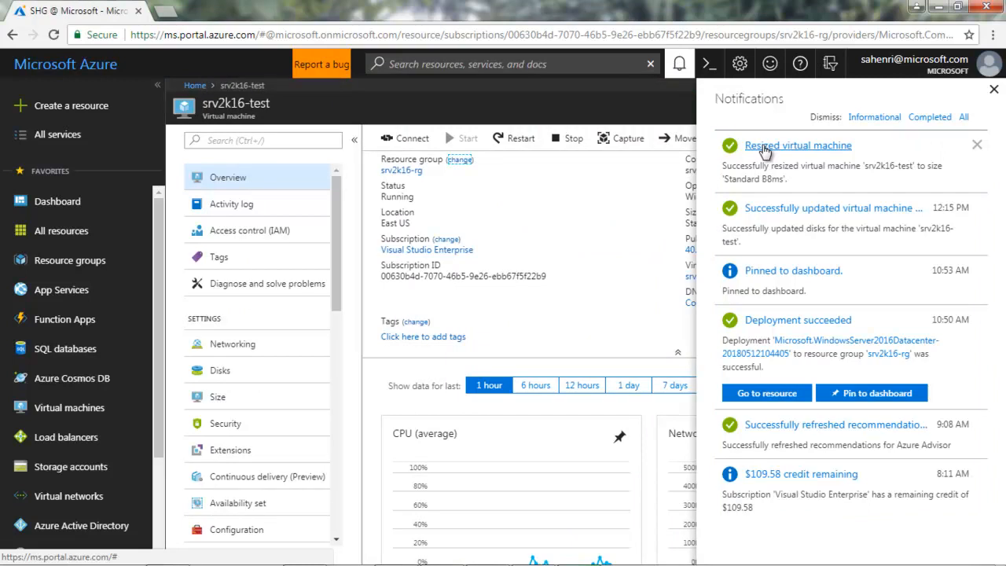
left_click(788, 147)
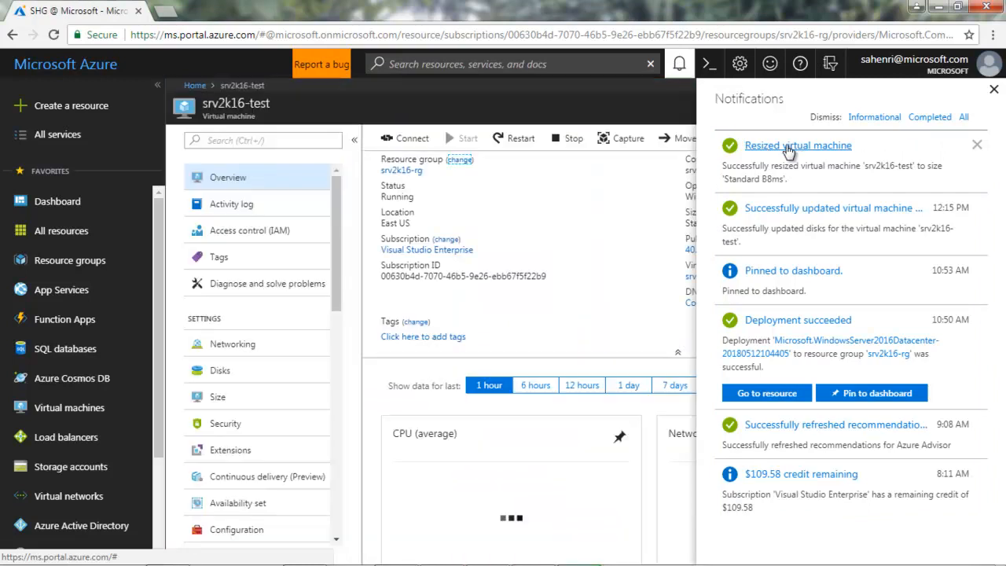
left_click(682, 222)
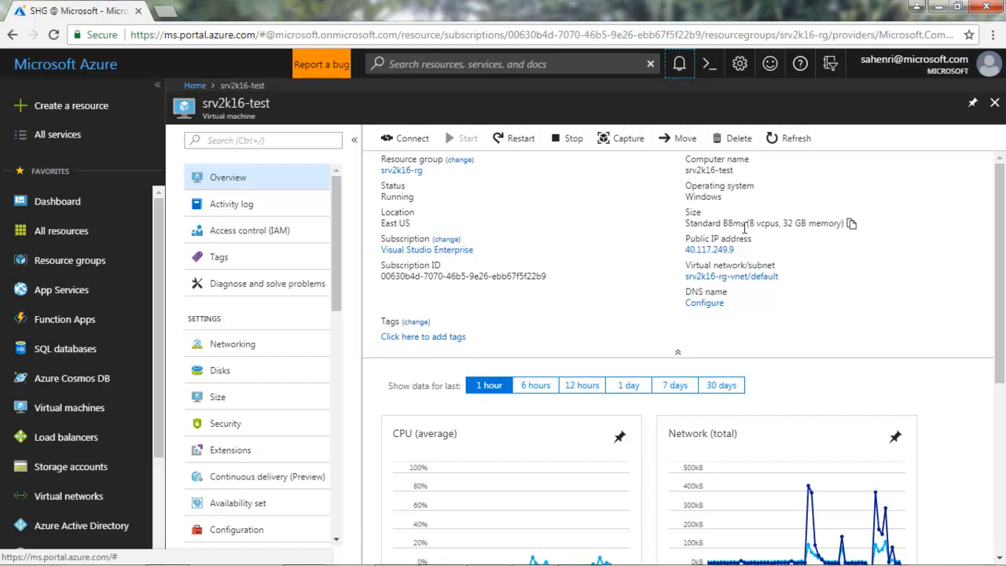
left_click_drag(680, 226, 846, 224)
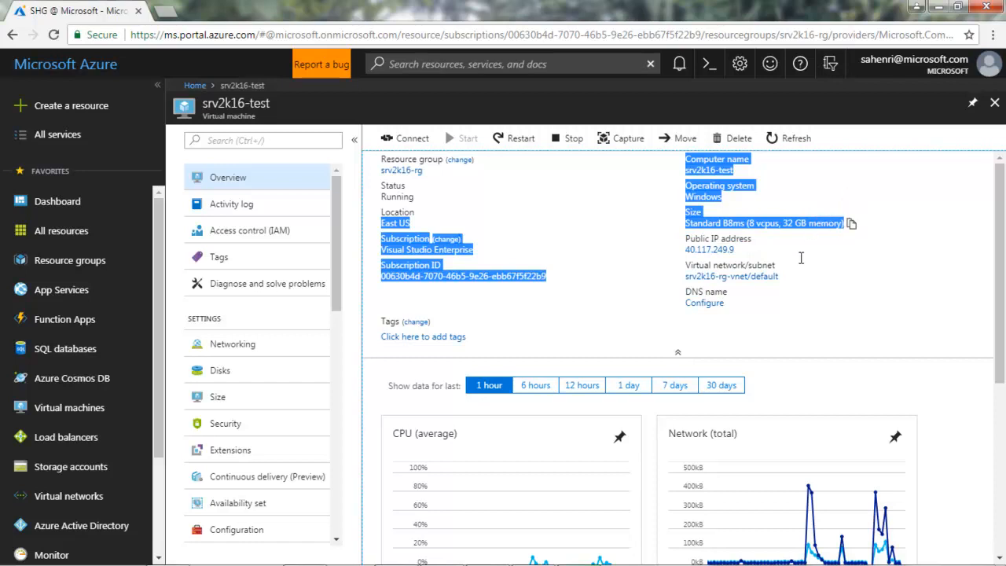
left_click(802, 262)
Download and open the RDP file for srv2k16-test, enter the account password, and accept the certificate warning to connect
mouse_move(487, 554)
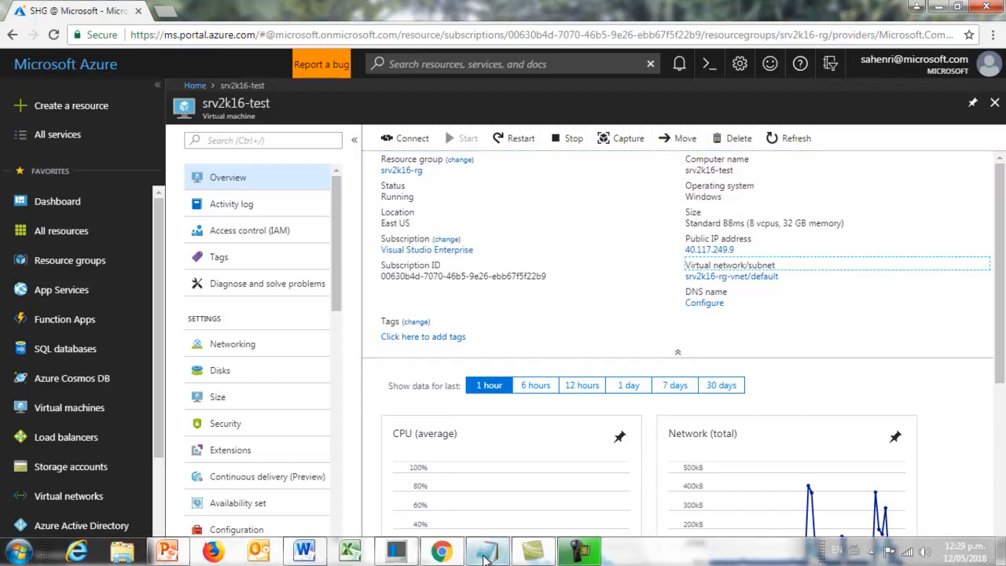
mouse_move(581, 554)
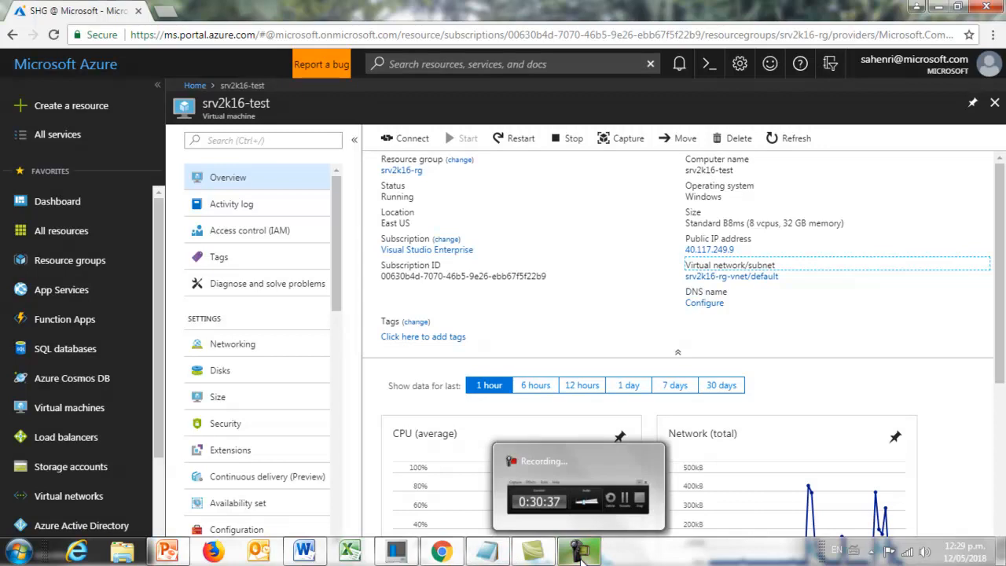
left_click(411, 142)
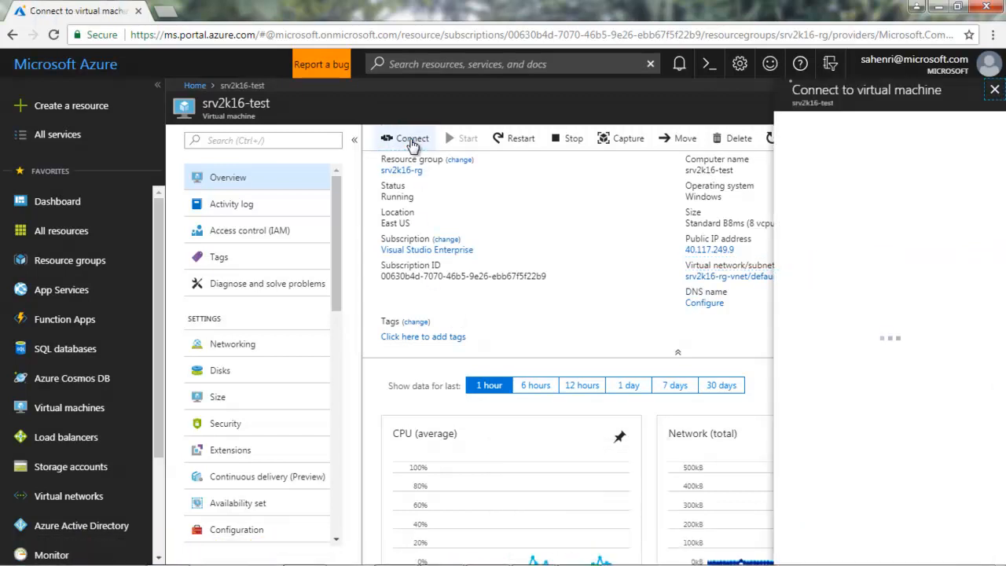
left_click(793, 322)
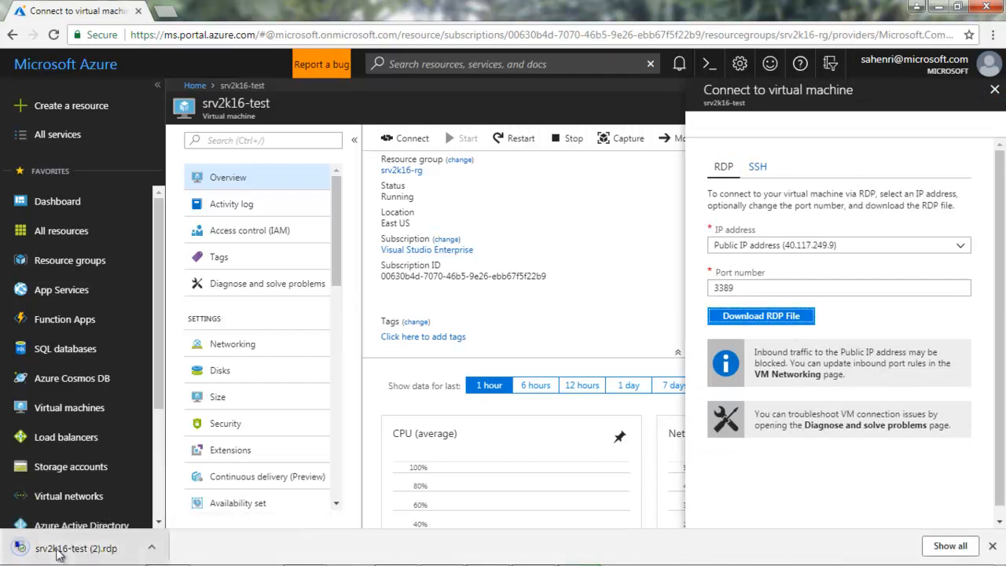
left_click(57, 550)
left_click(578, 371)
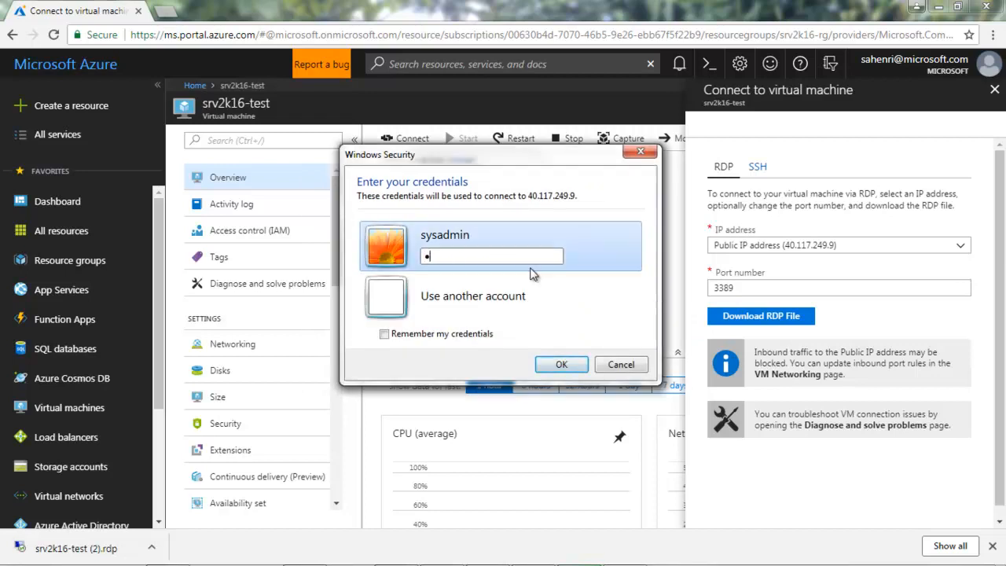
type("************")
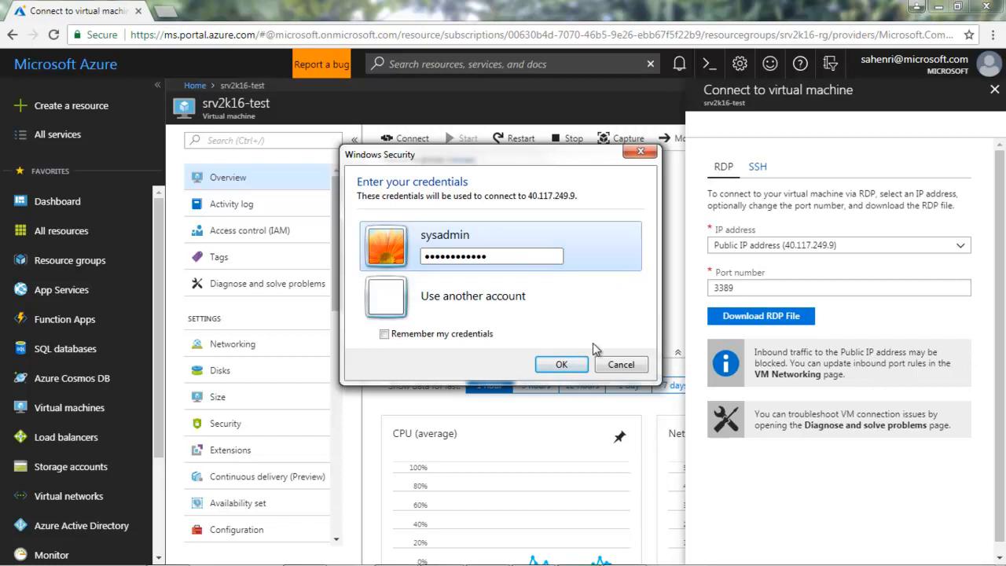
left_click(560, 365)
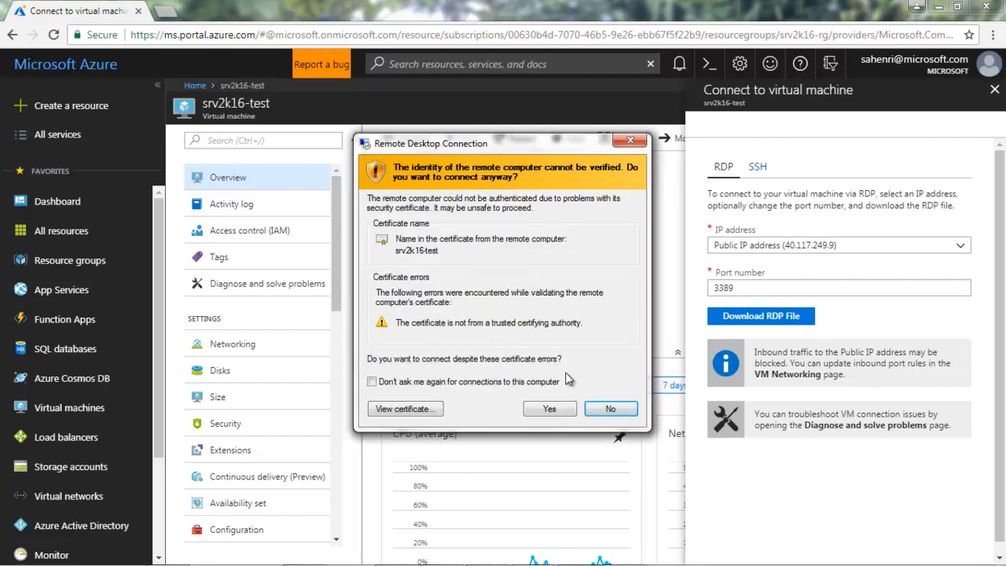
left_click(547, 409)
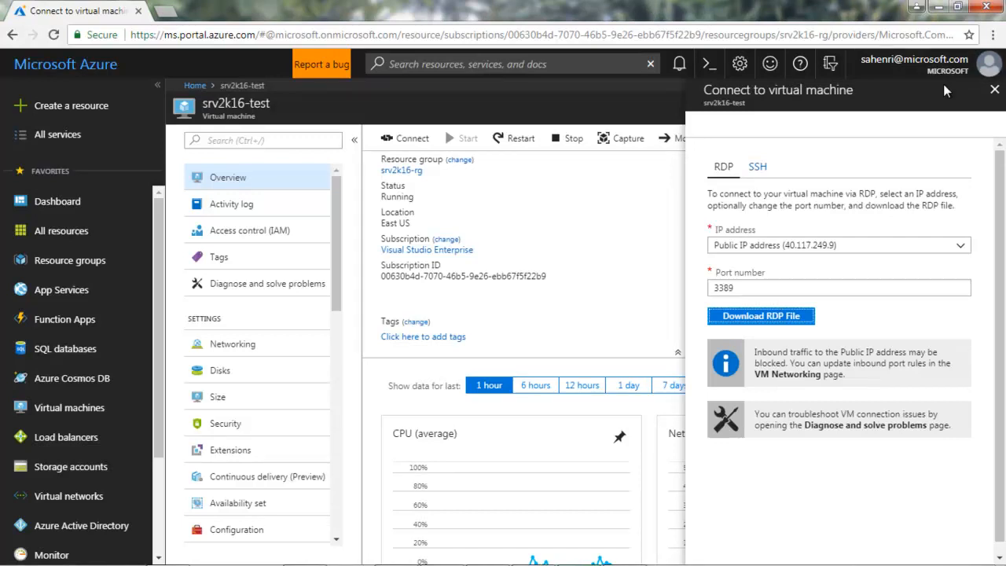
Close the Connect to virtual machine pane and bring the srv2k16-test remote desktop session into view
left_click(994, 92)
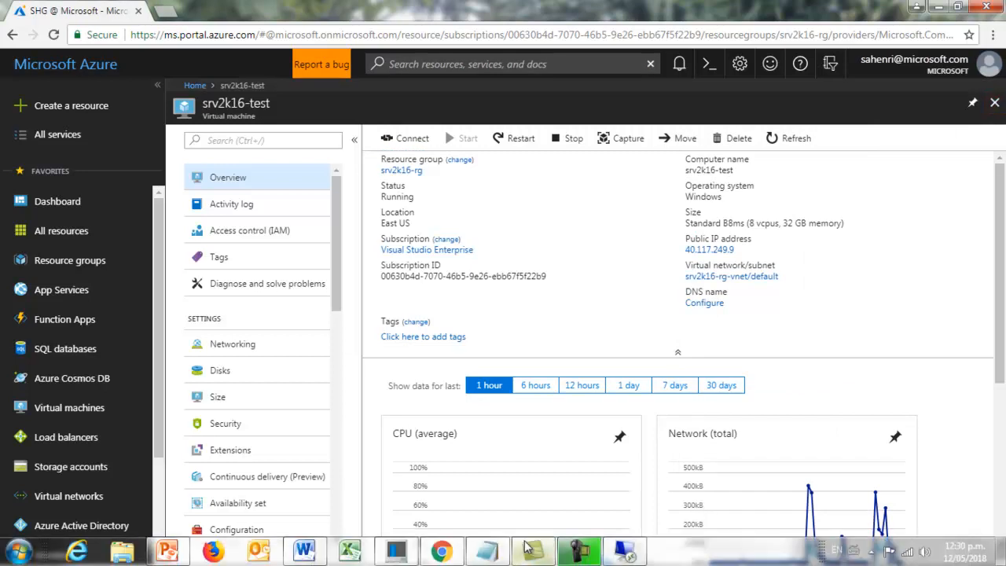
left_click(629, 554)
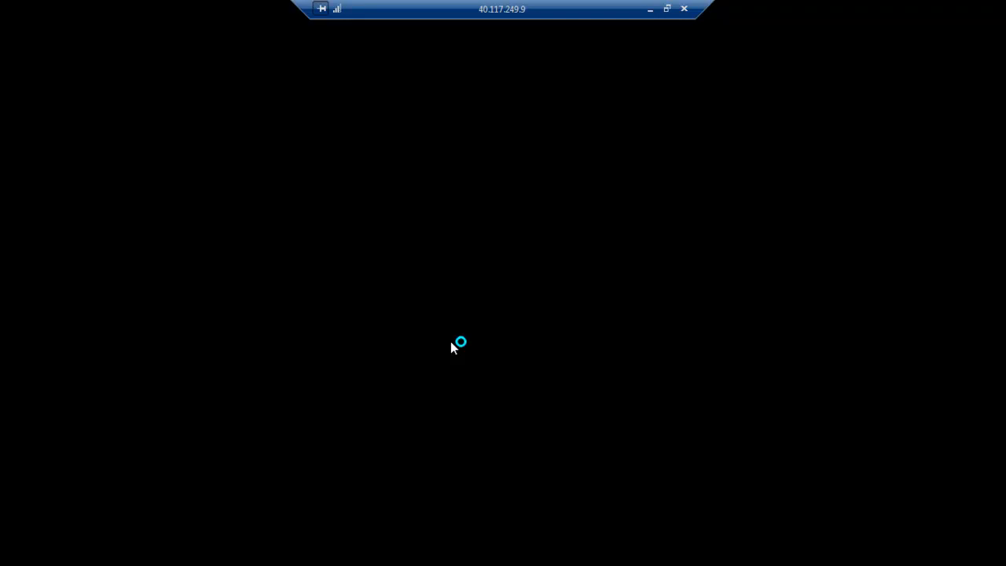
left_click(650, 9)
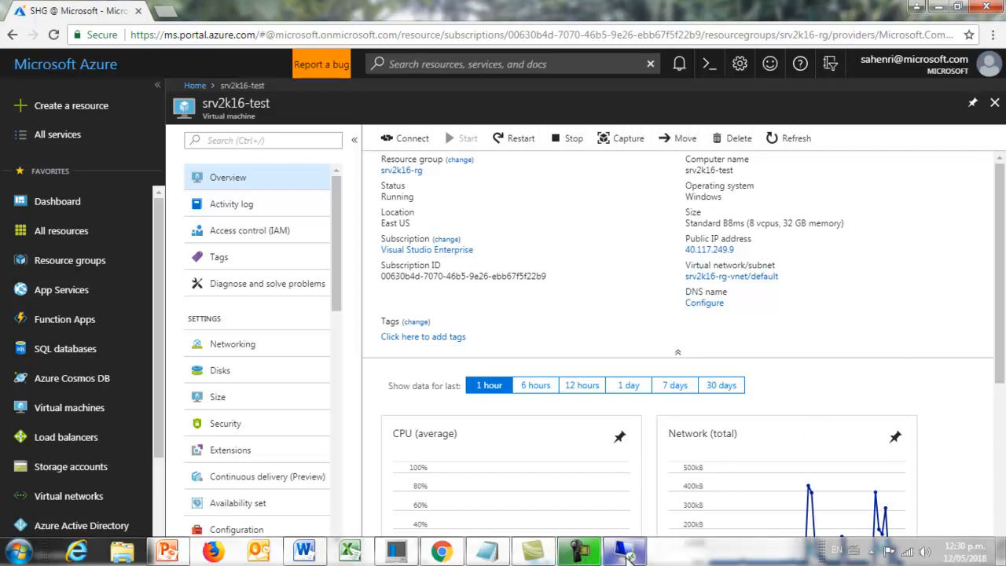
left_click(625, 553)
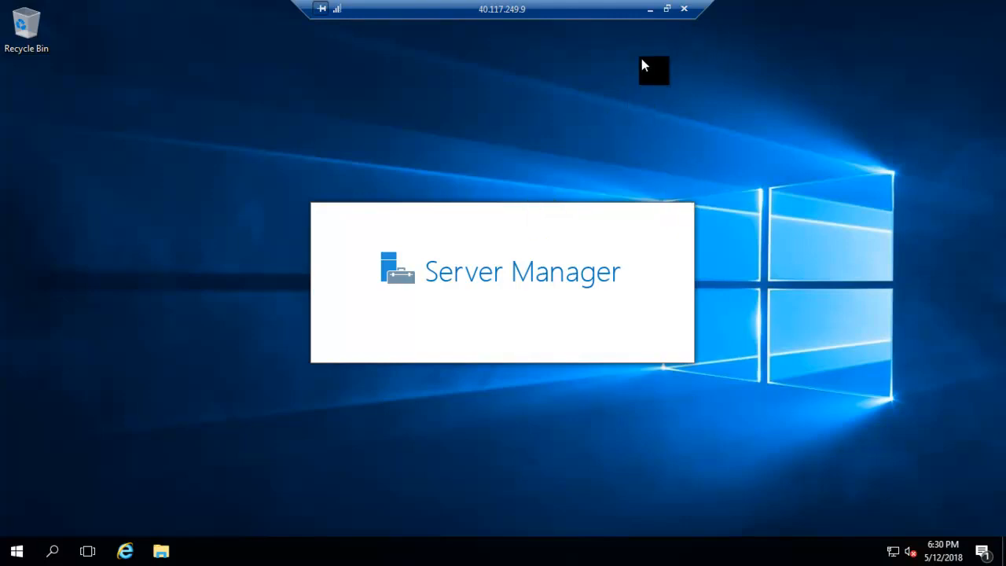
Switch from the remote desktop session to the Azure portal and review the disks attached to srv2k16-test
left_click(650, 8)
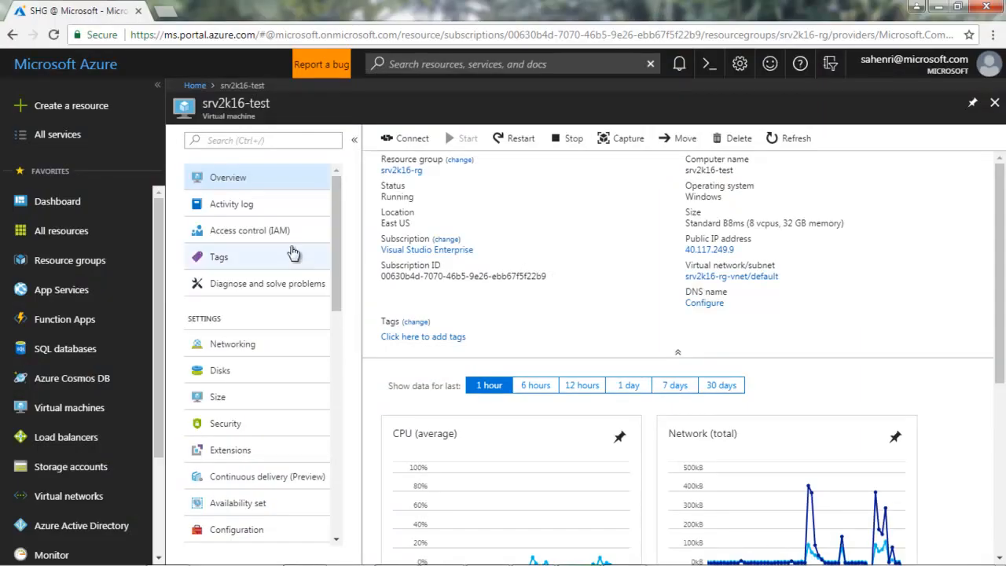
left_click(220, 376)
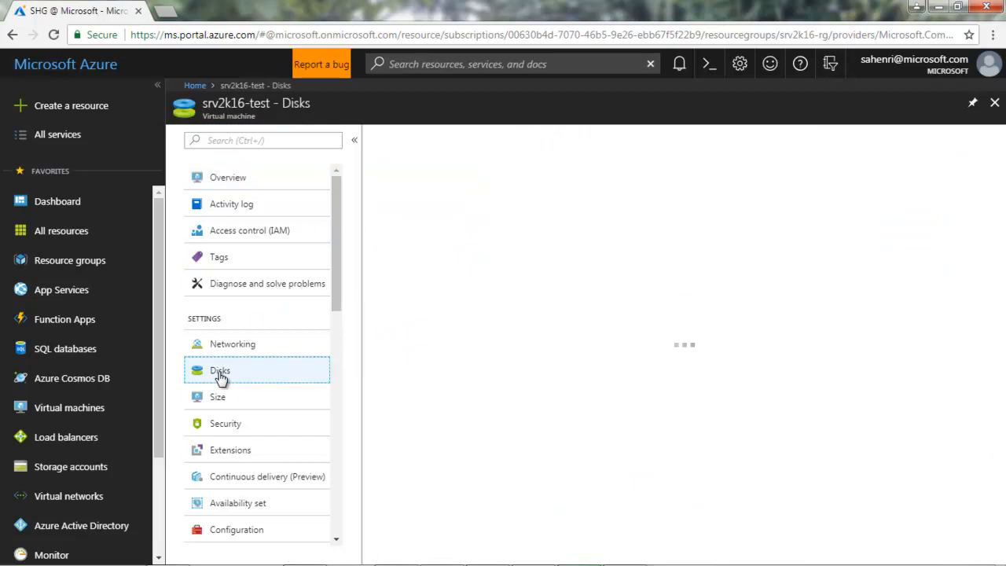
left_click(220, 400)
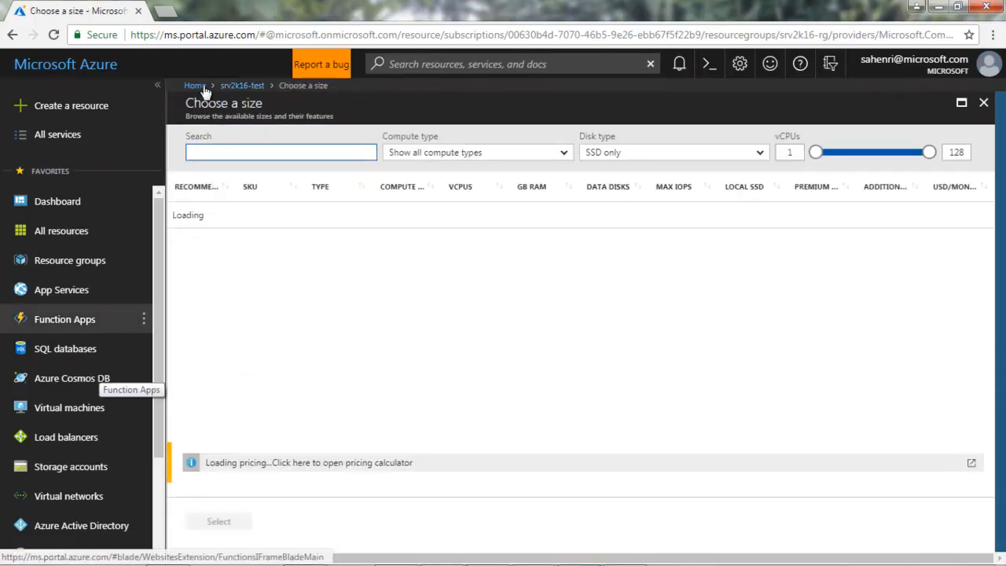
left_click(982, 102)
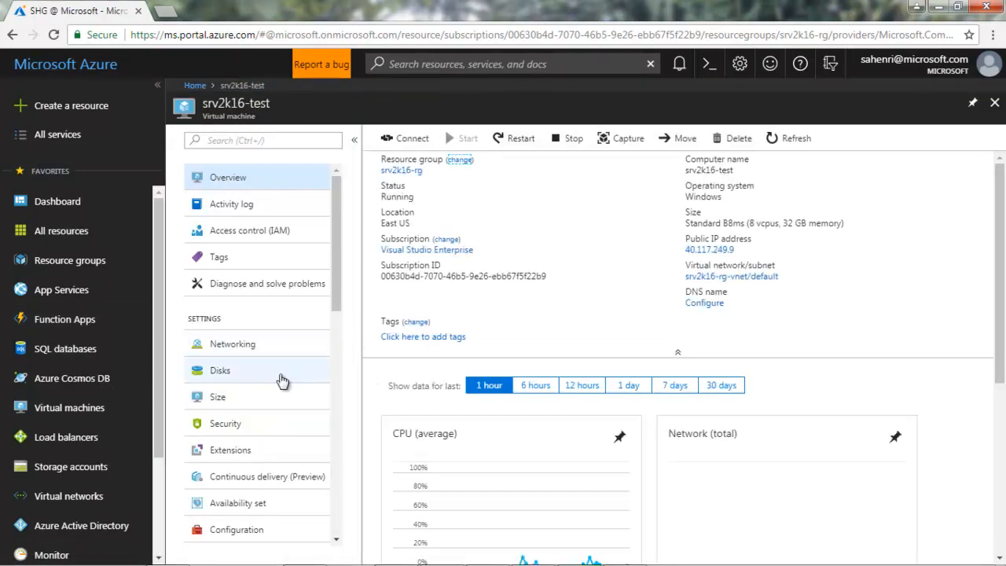
left_click(254, 377)
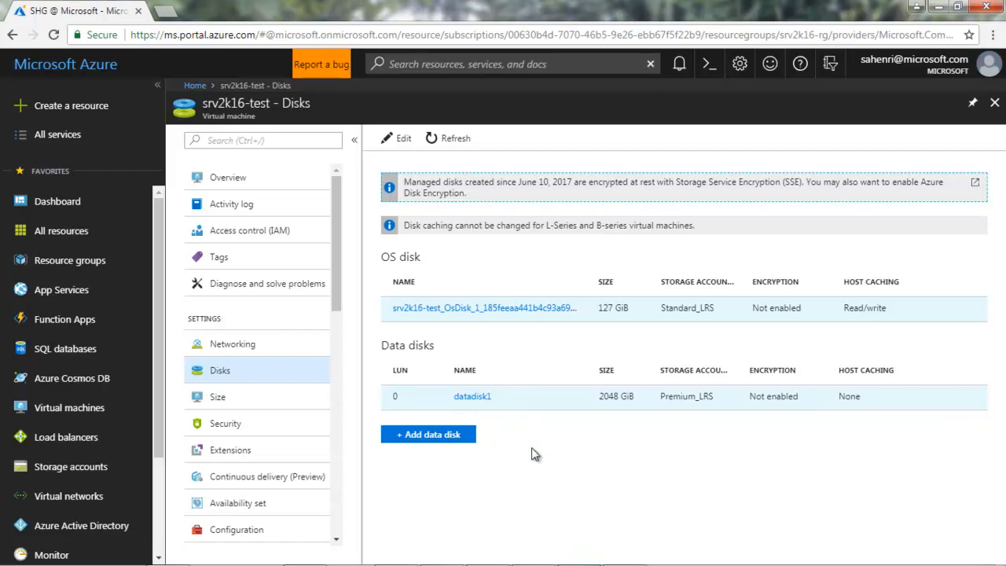
Return to the srv2k16-test remote desktop session and check the processor, memory and disk details in Server Manager's Local Server properties
left_click(622, 553)
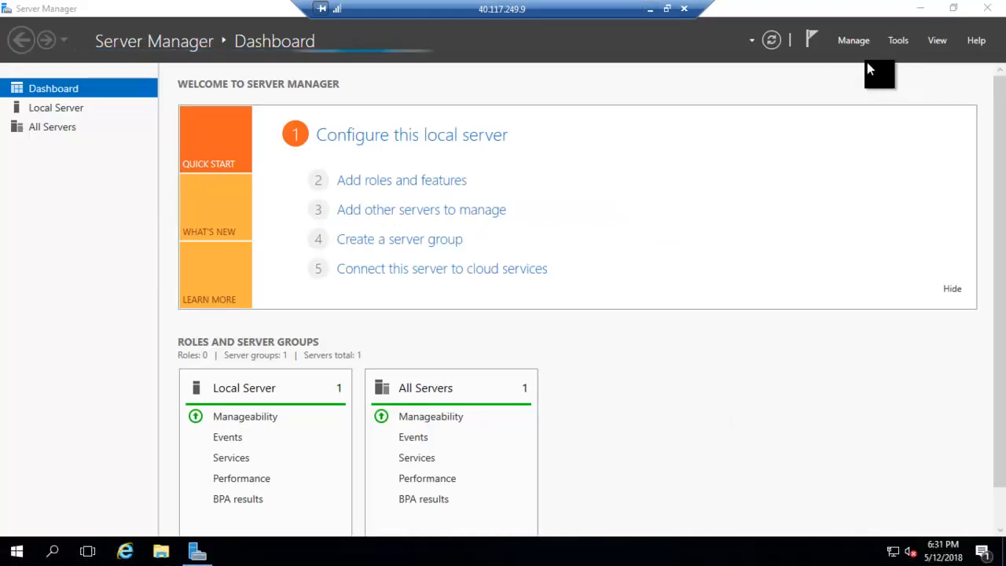
left_click(67, 113)
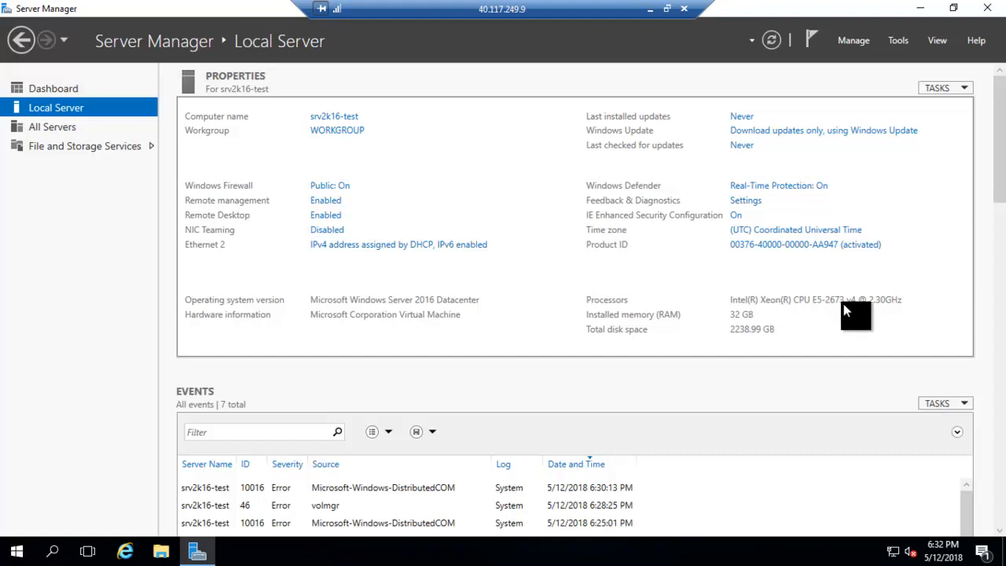
Show the Control Panel items as small icons and open System to check the server's processor and installed memory
left_click(15, 556)
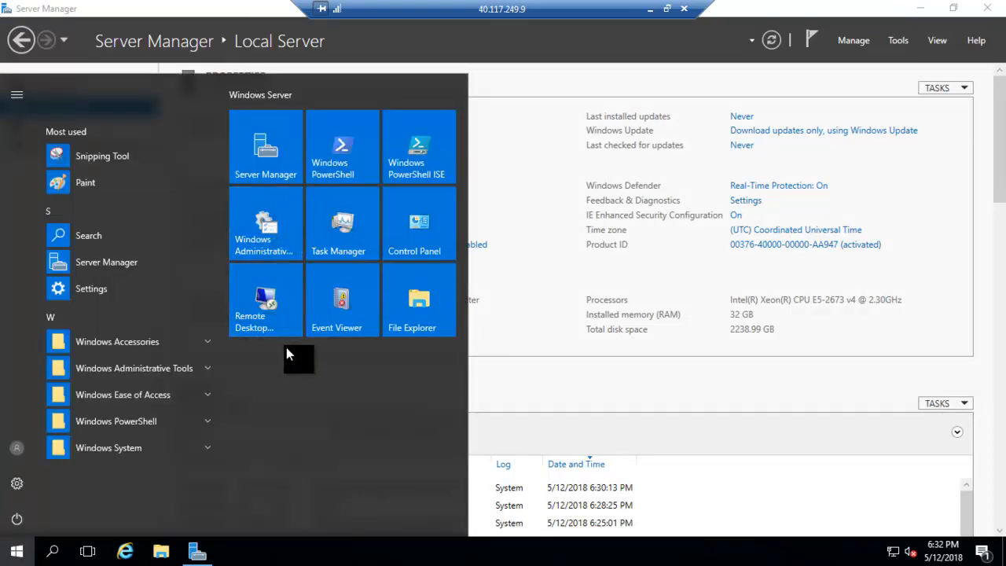
left_click(417, 248)
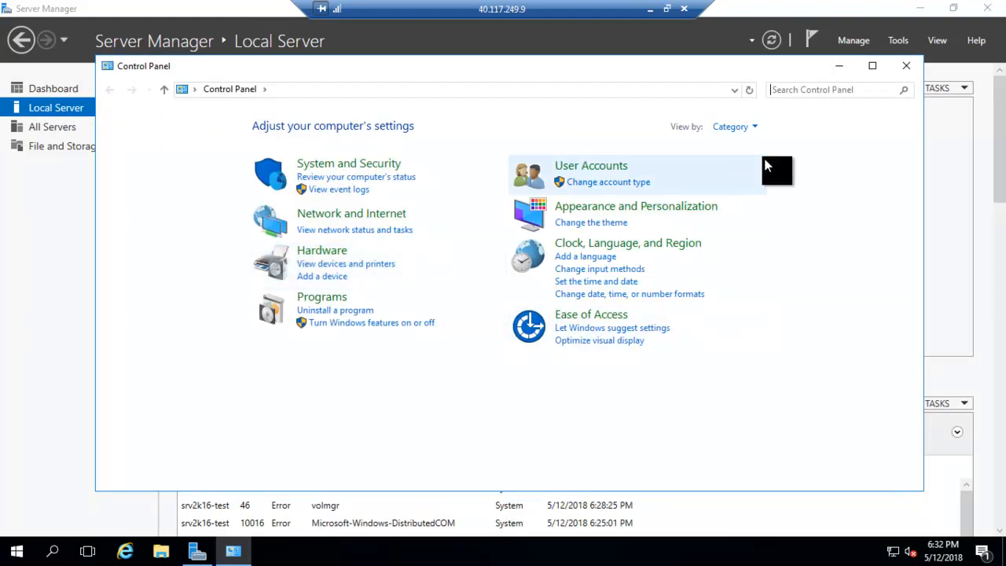
left_click(757, 125)
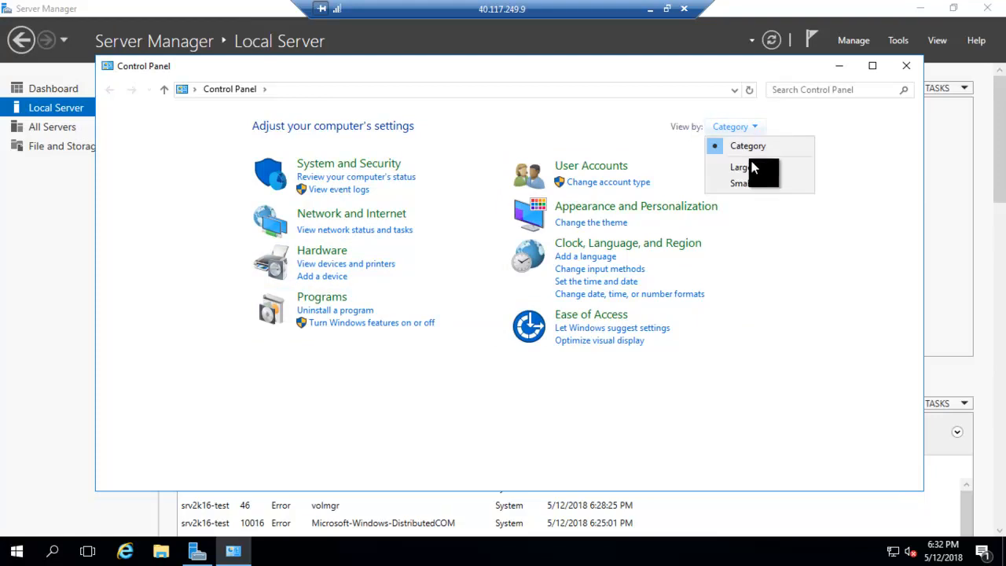
left_click(744, 182)
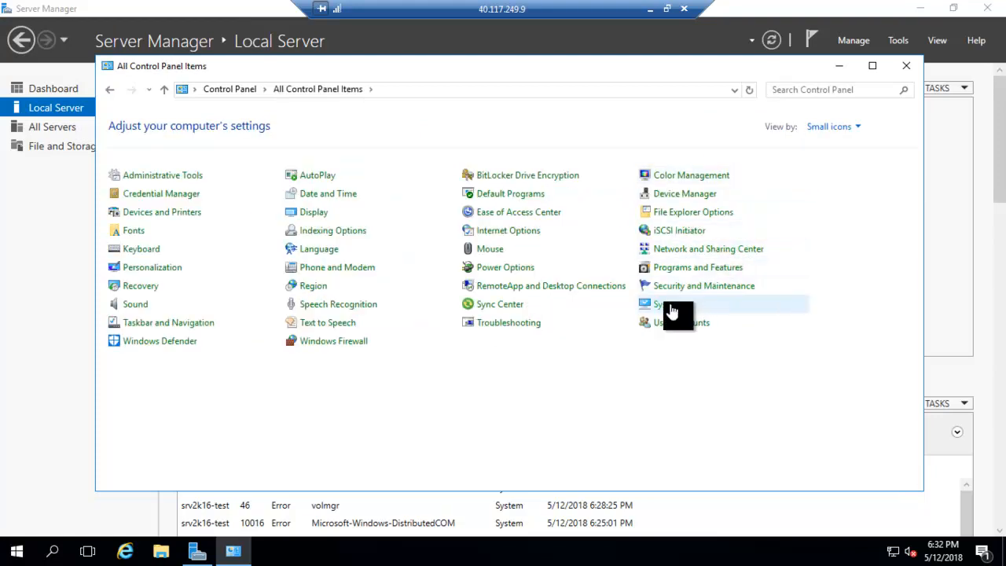
left_click(664, 304)
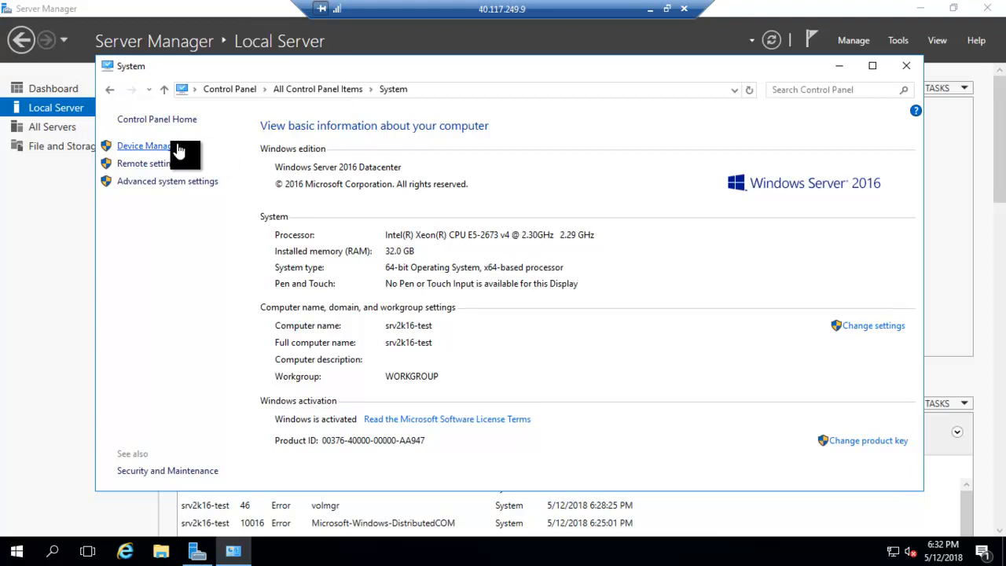
Inspect the processors listed in Device Manager, collapse the list, and close the Device Manager and System windows
left_click(149, 146)
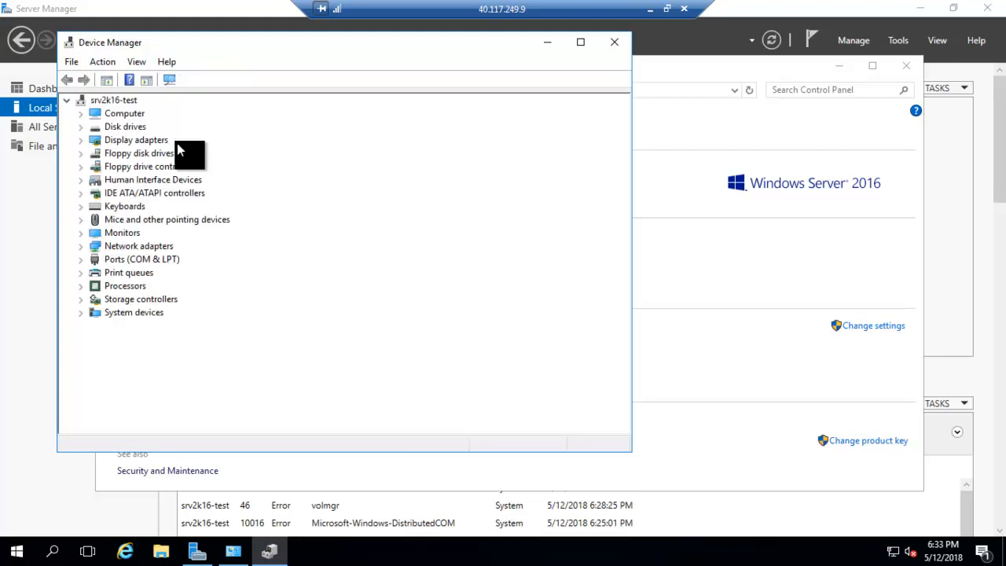
left_click(80, 286)
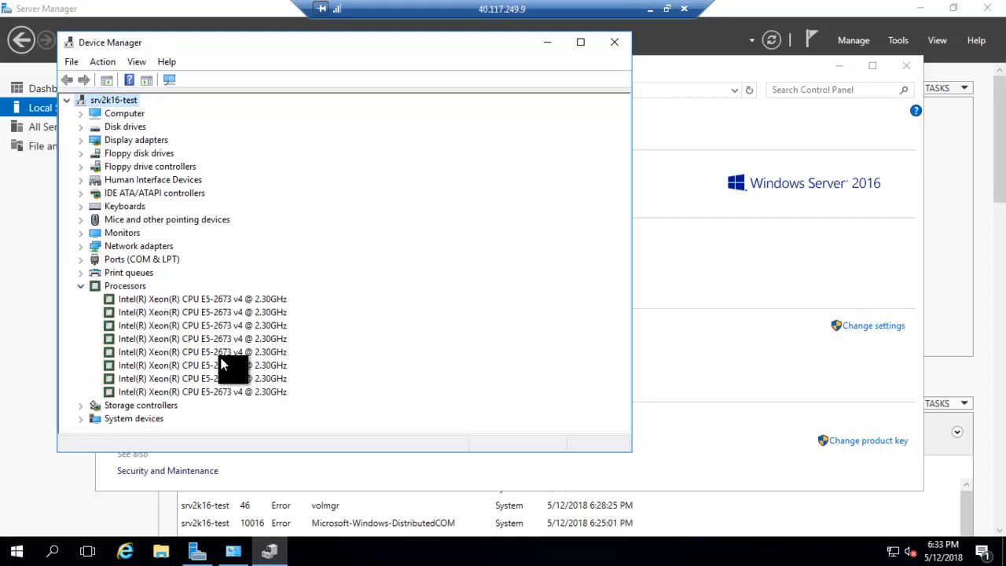
left_click(82, 285)
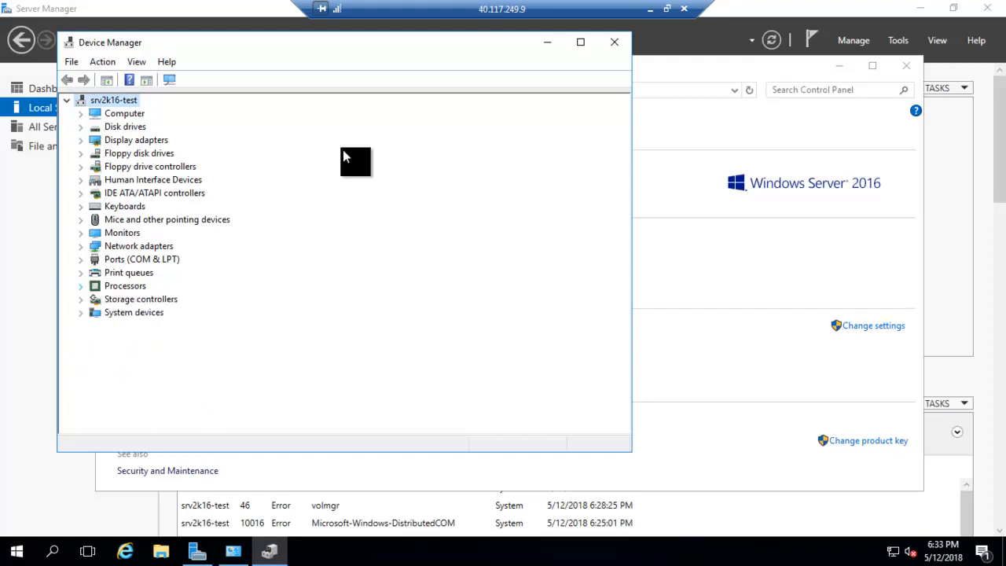
left_click(615, 42)
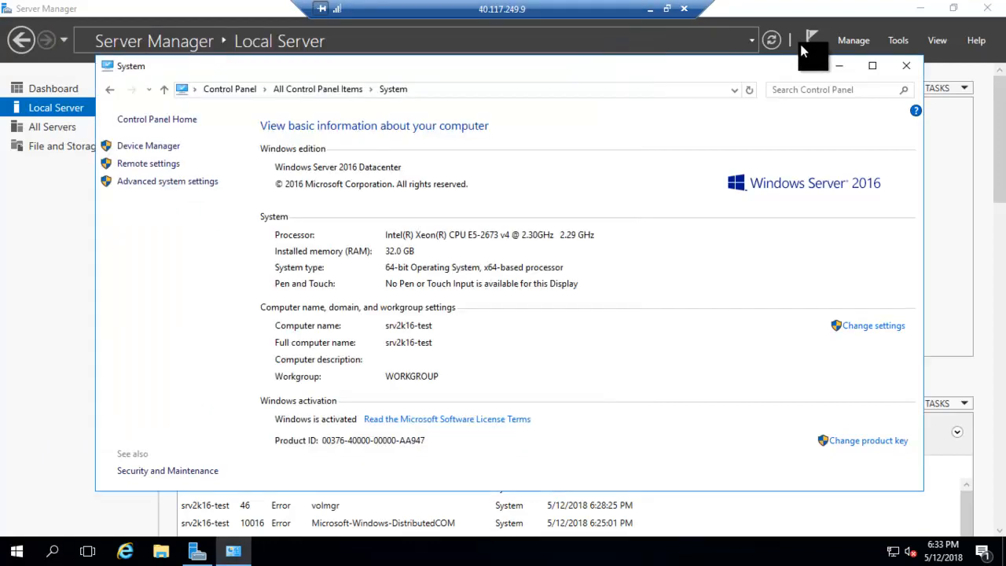
left_click(906, 73)
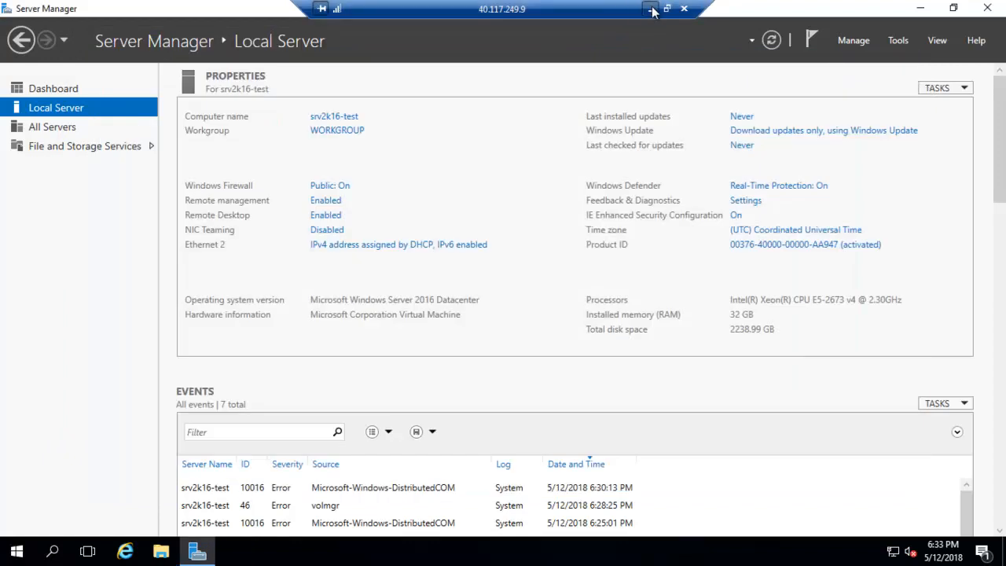
Switch to the Azure portal, review the available sizes and prices for srv2k16-test without selecting one, and go back to the dashboard
left_click(649, 9)
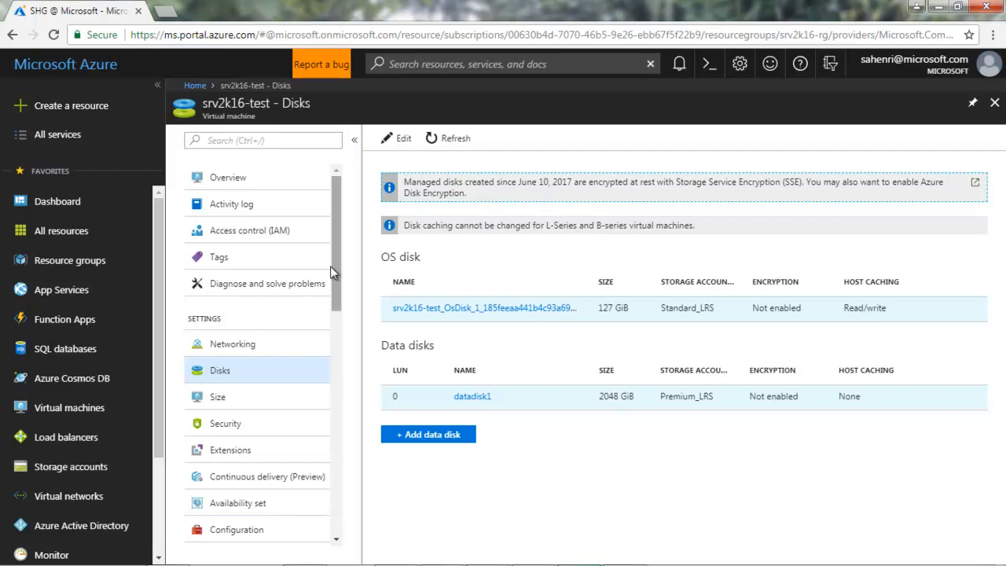
left_click_drag(338, 276, 332, 297)
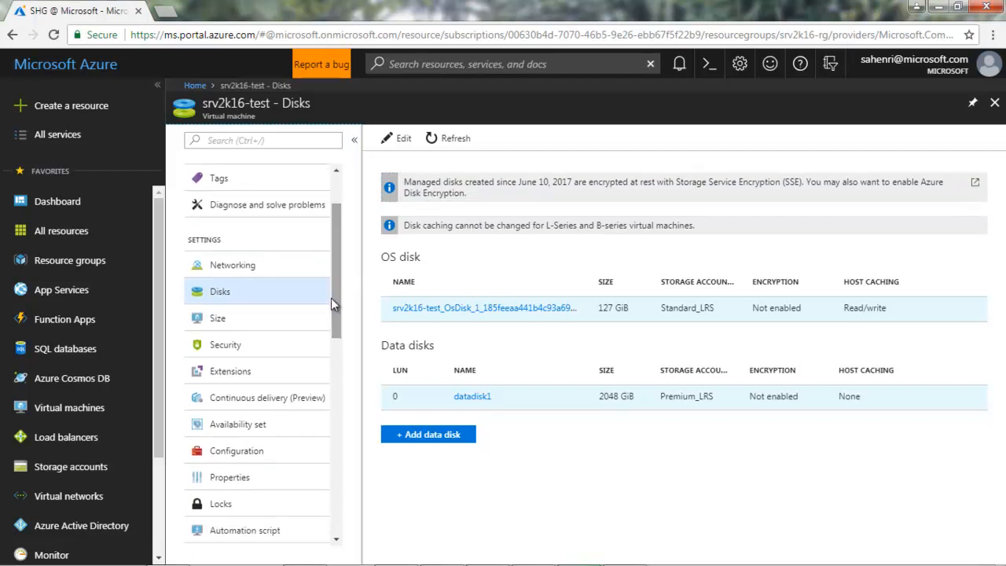
left_click(198, 323)
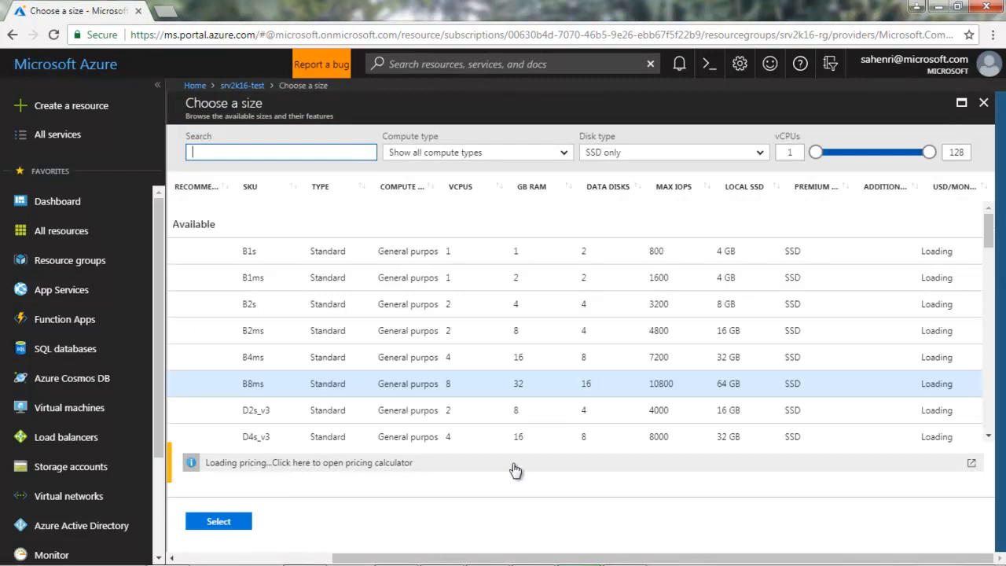
left_click_drag(465, 558, 410, 558)
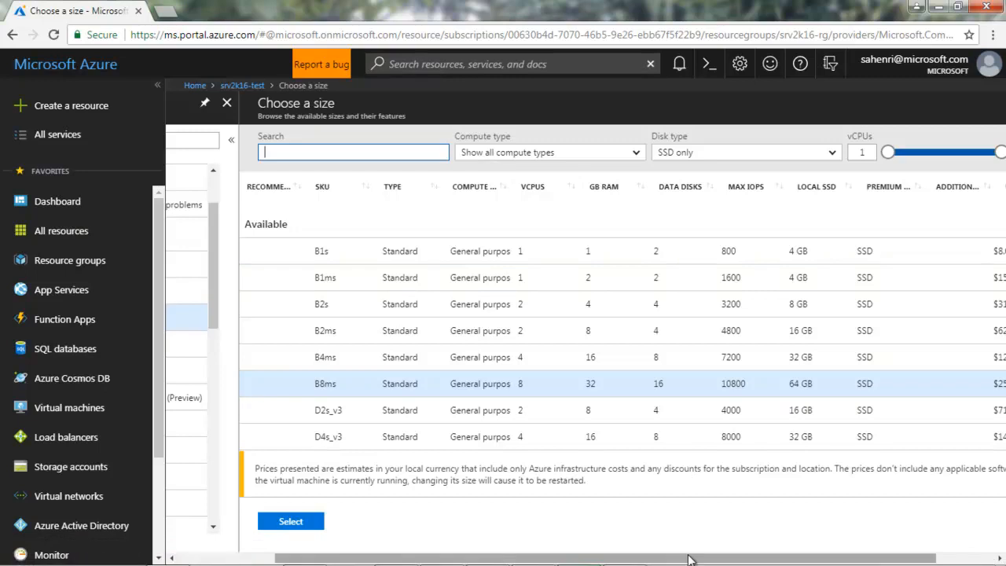
left_click_drag(690, 559, 749, 559)
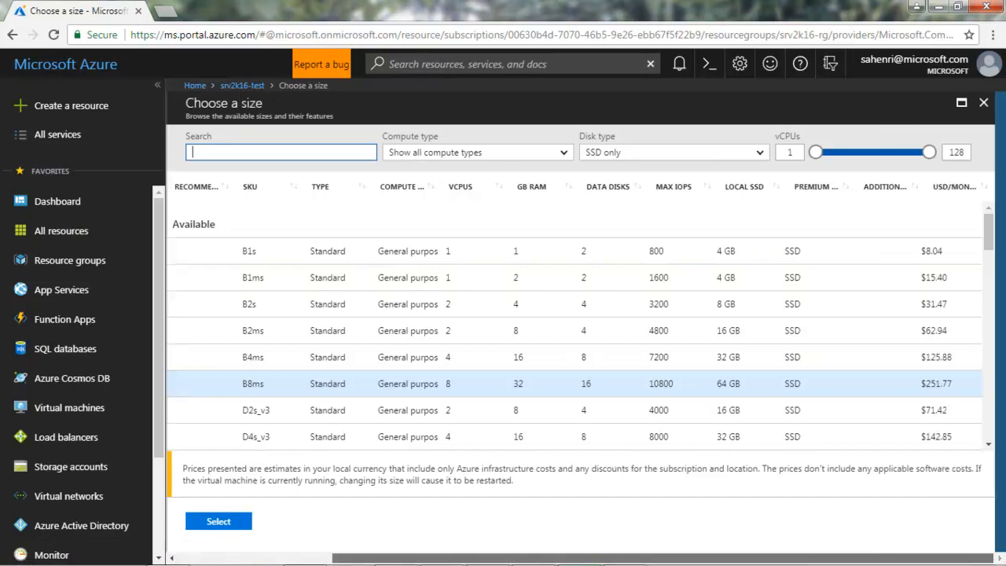
left_click(983, 103)
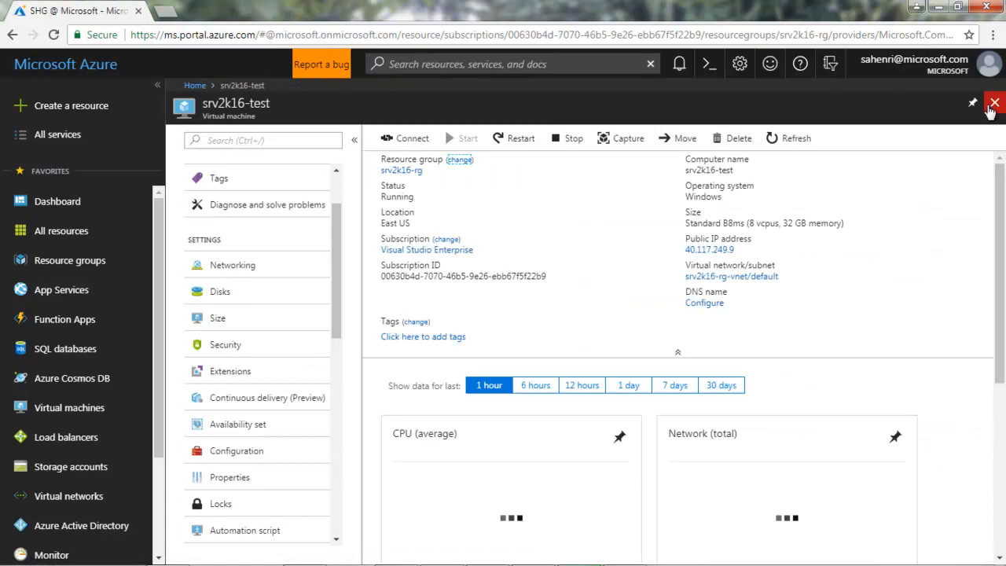
left_click(993, 104)
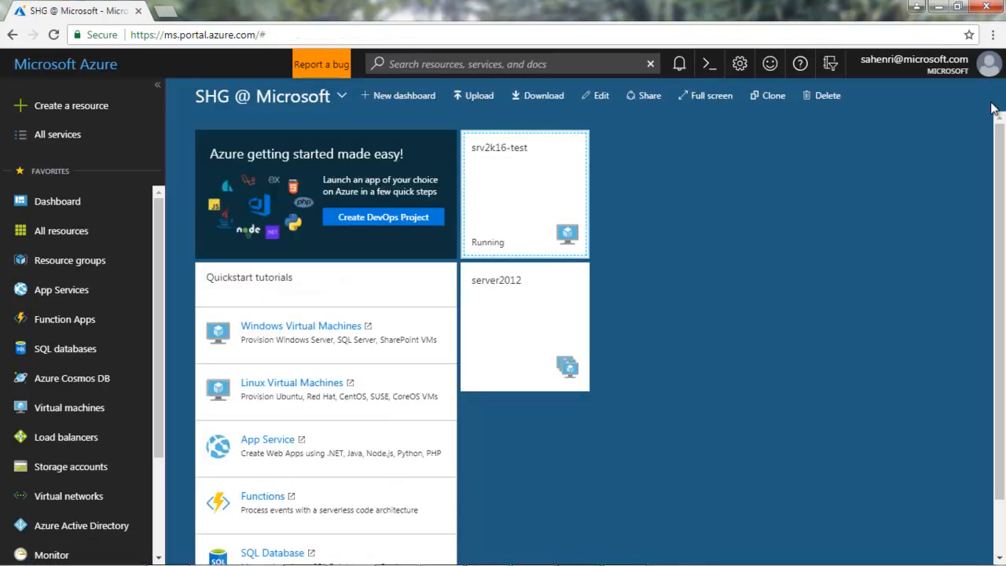